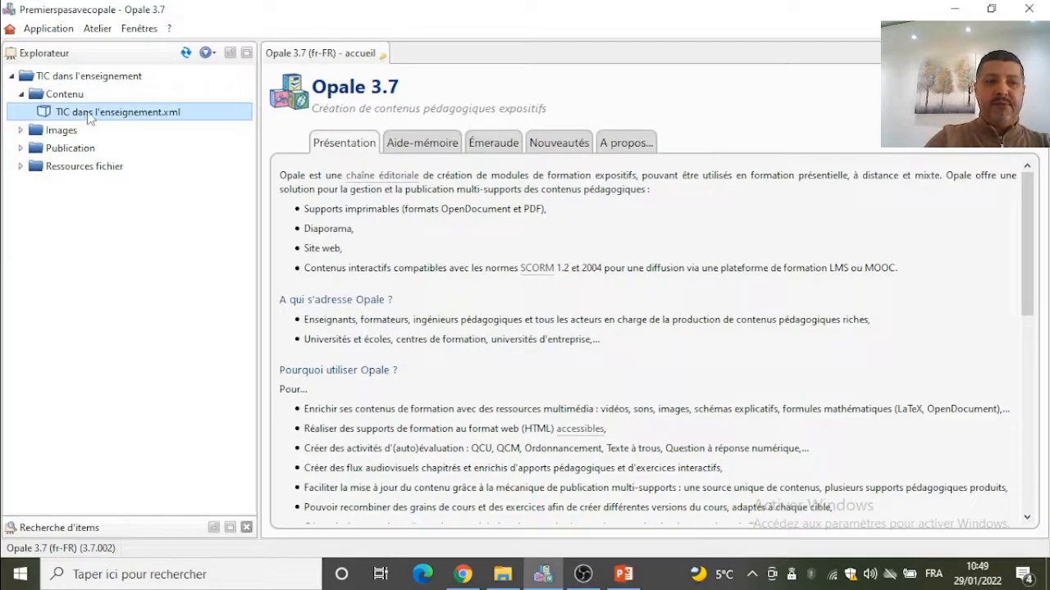
- Open the TIC dans l'enseignement.xml module and collapse its Thème1 and Thème2 divisions
double_click(88, 114)
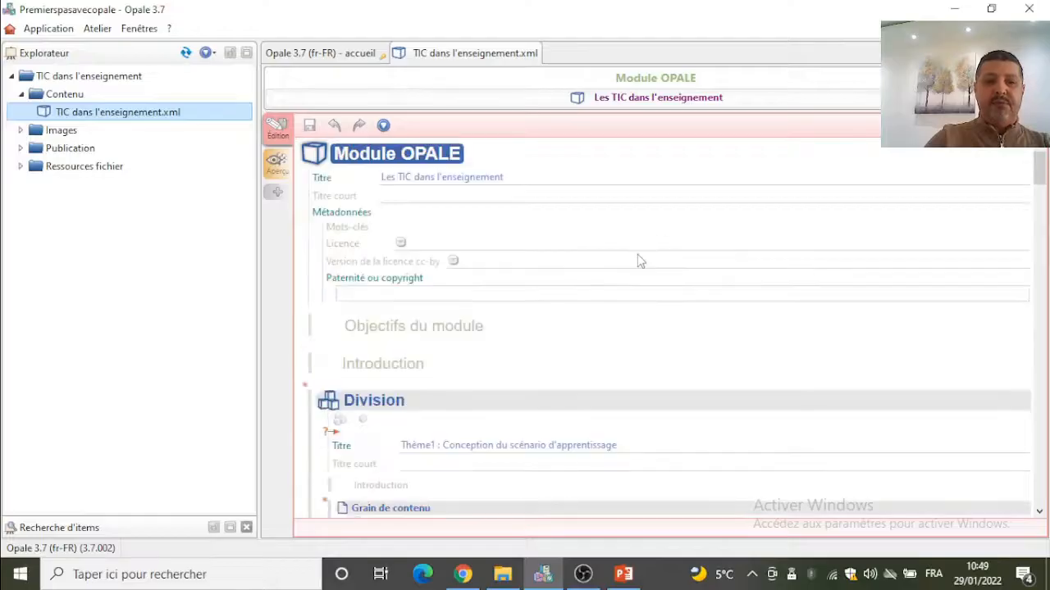
scroll(640, 260, "down", 2)
left_click(403, 335)
left_click(403, 335)
left_click(398, 356)
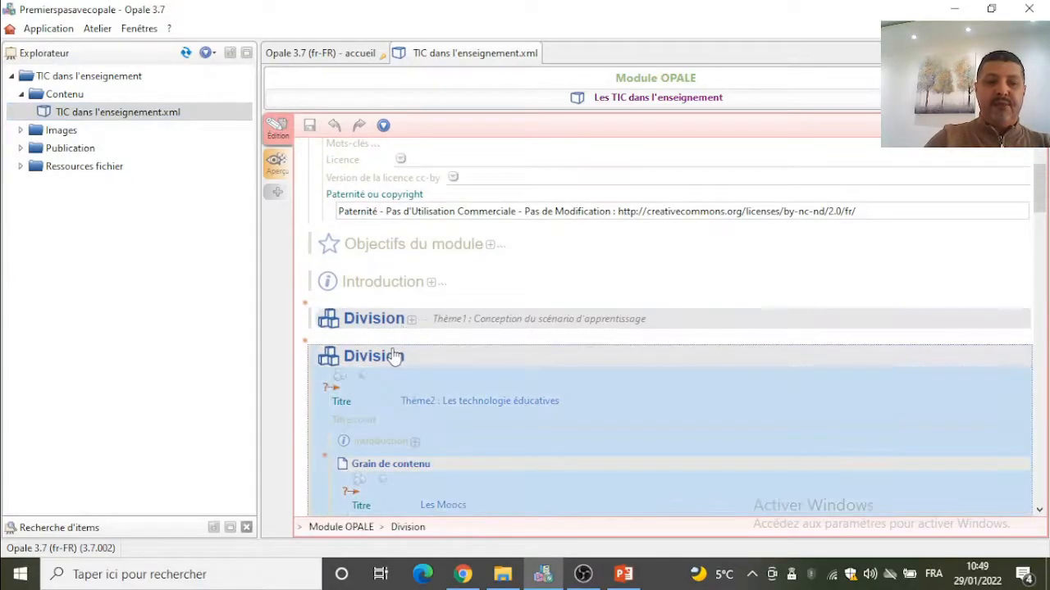
left_click(398, 356)
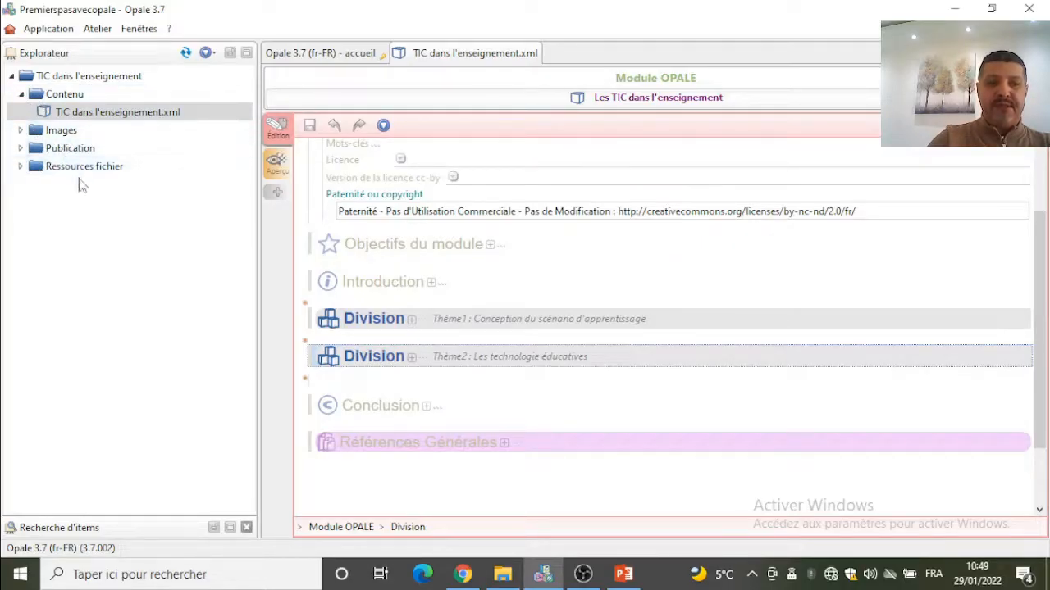
- Collapse the Contenu space and create a space named "Resspurces thème1" inside TIC dans l'enseignement
double_click(32, 94)
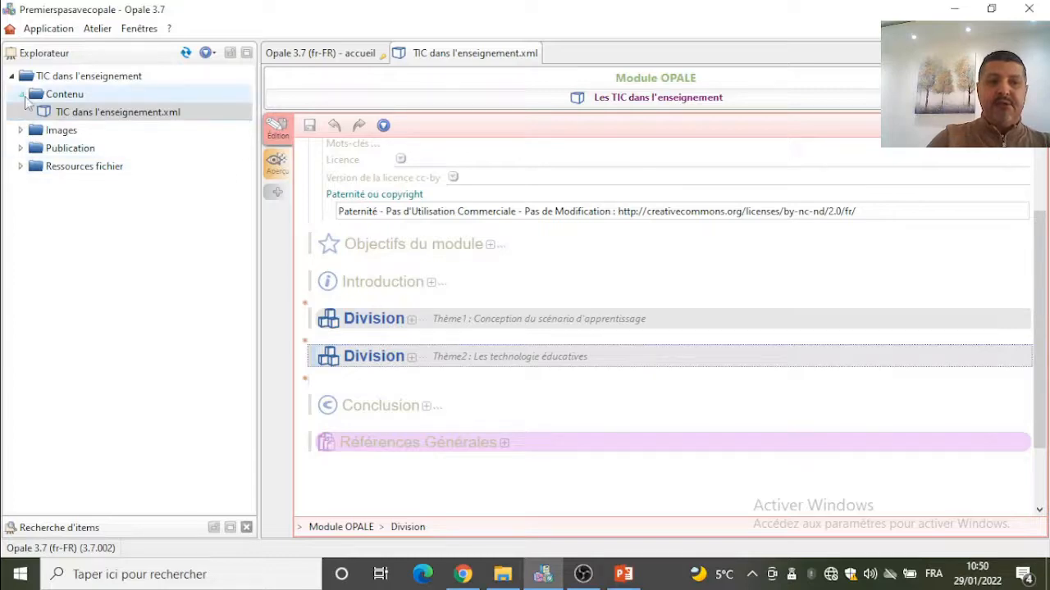
left_click(51, 76)
right_click(51, 77)
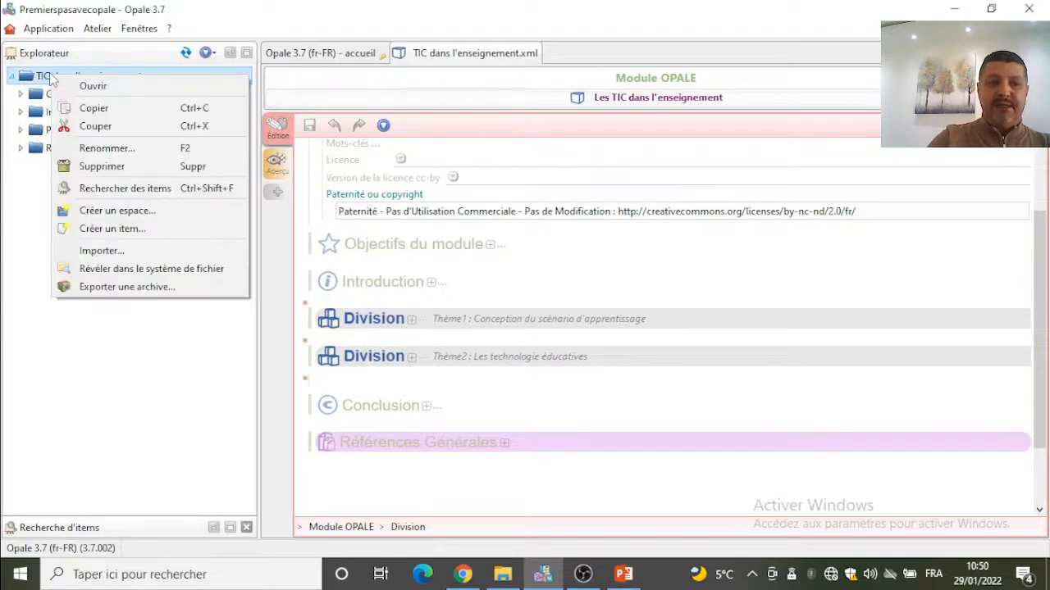
left_click(130, 214)
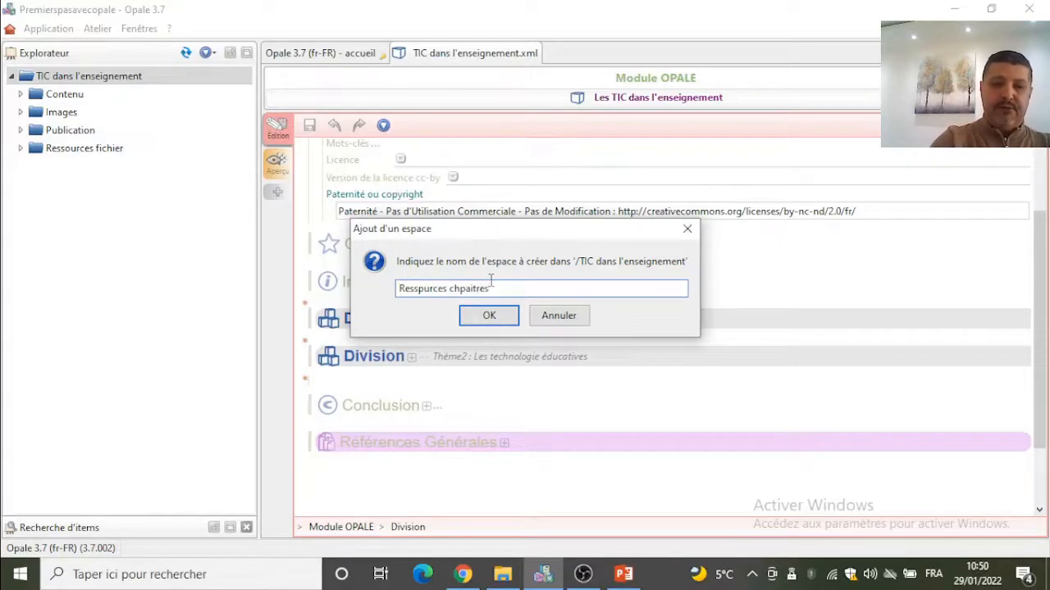
key("BackSpace")
key("BackSpace")
key("BackSpace")
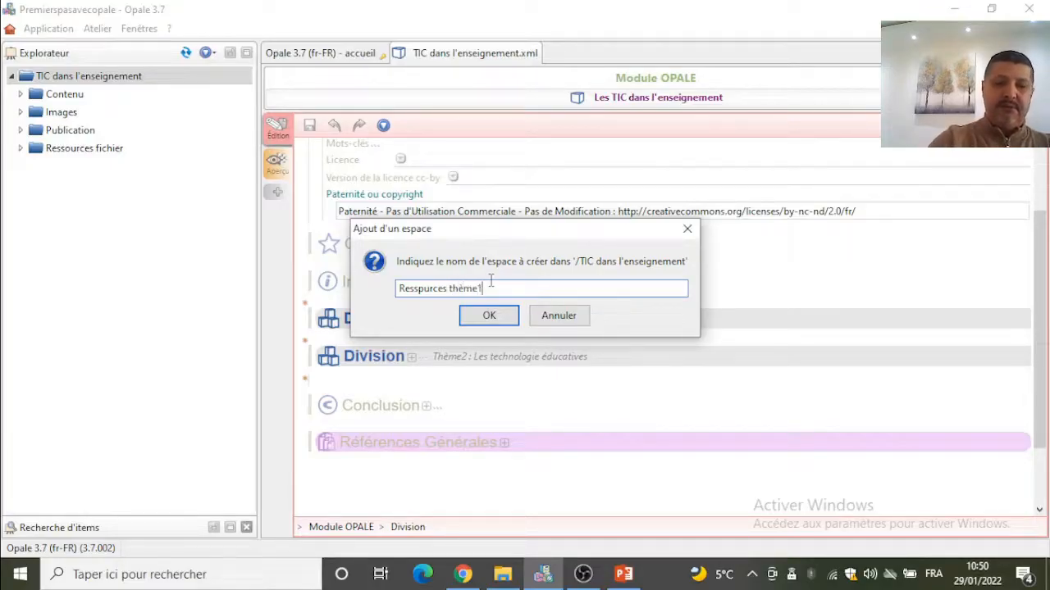
left_click(502, 317)
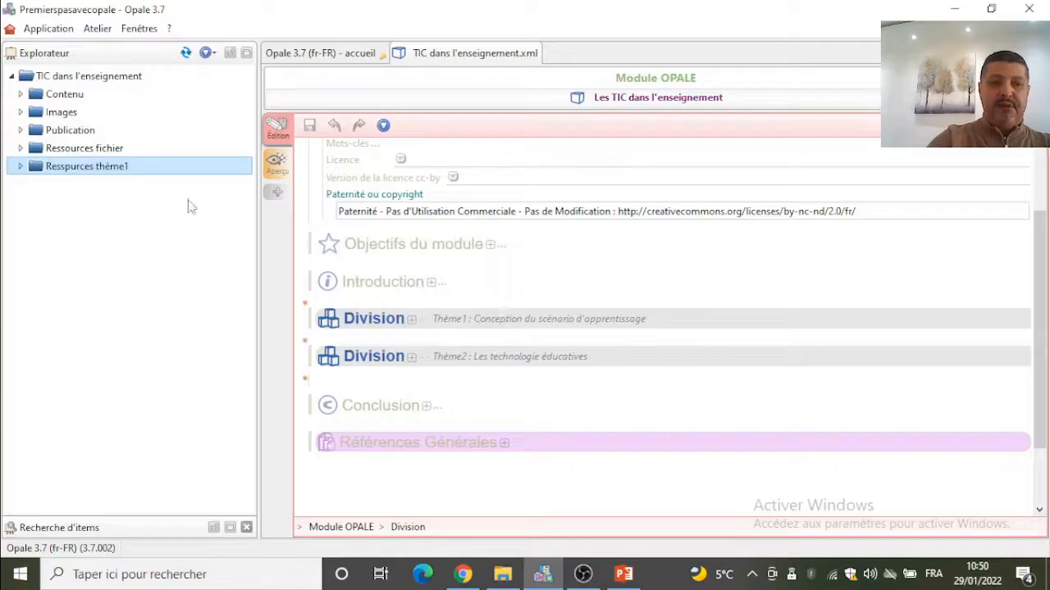
- Correct the new space's name to "Ressources thème1"
right_click(85, 174)
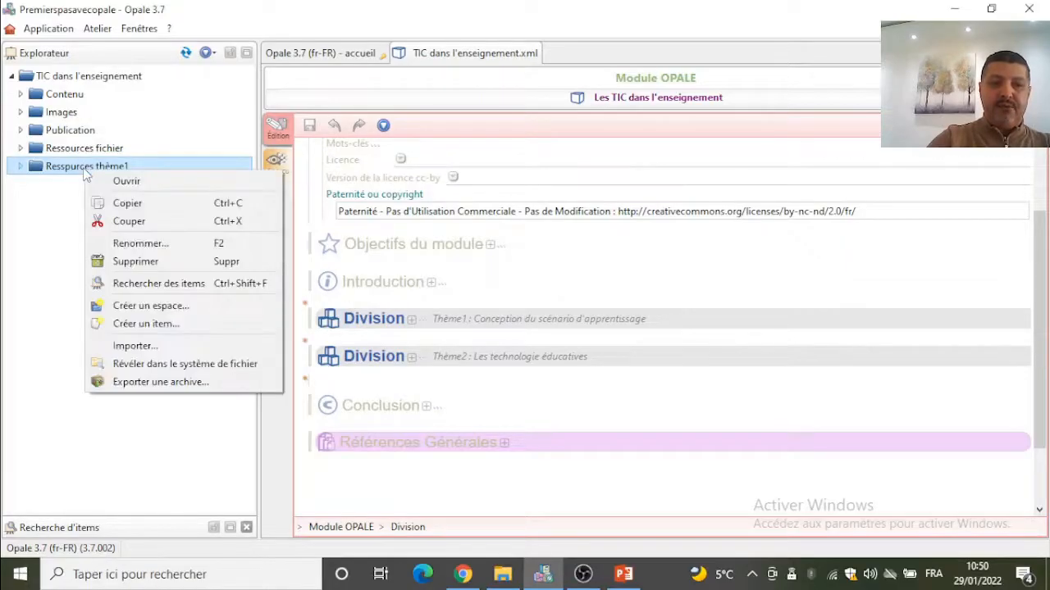
left_click(141, 243)
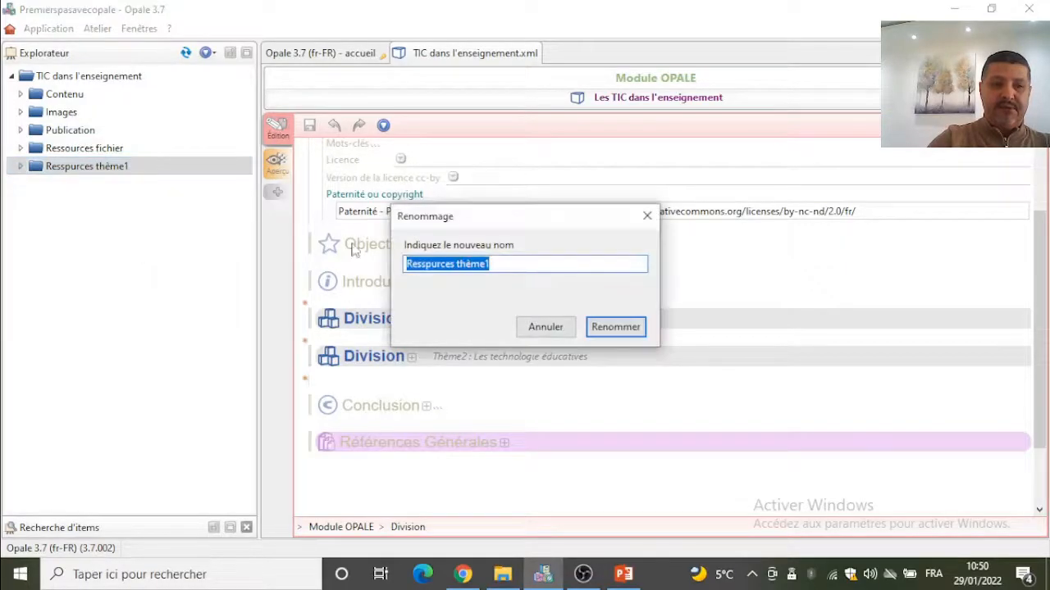
left_click(425, 263)
key("BackSpace")
type("o")
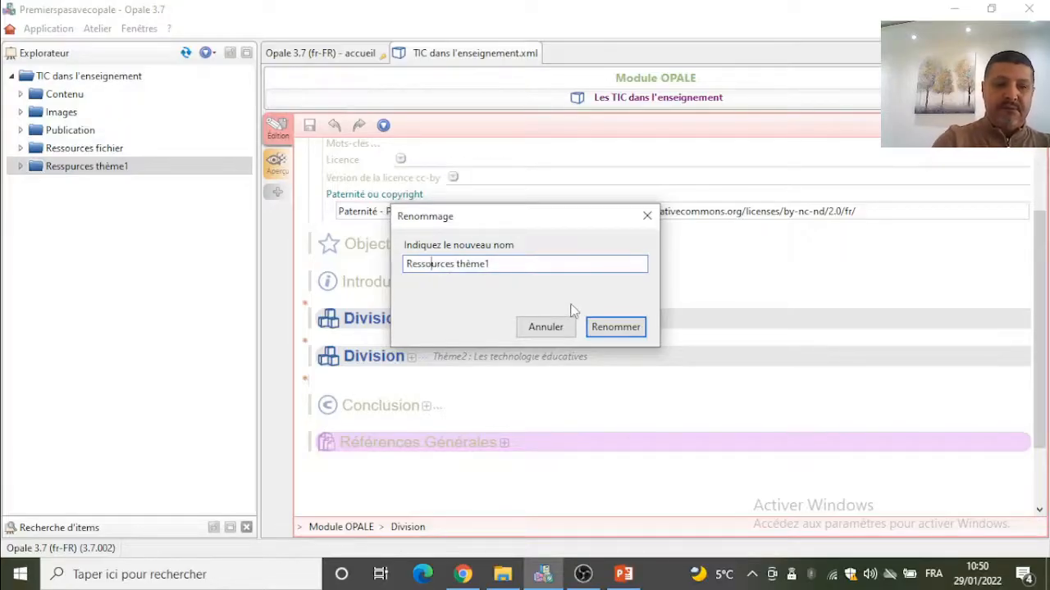
left_click(613, 329)
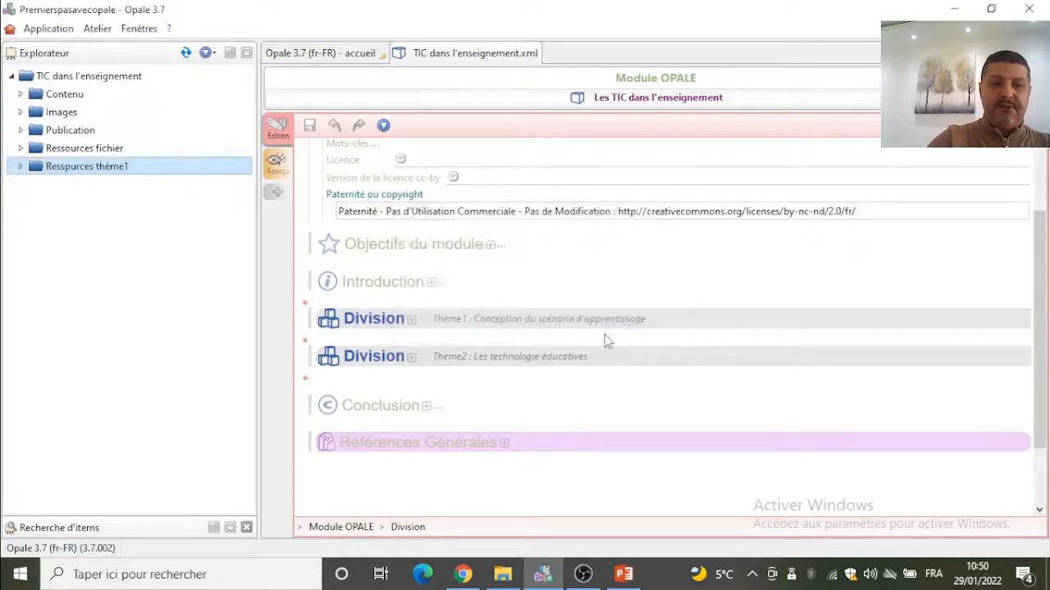
- Open the Ressources thème1 space and create a subspace named "Images" in it
double_click(83, 168)
right_click(76, 169)
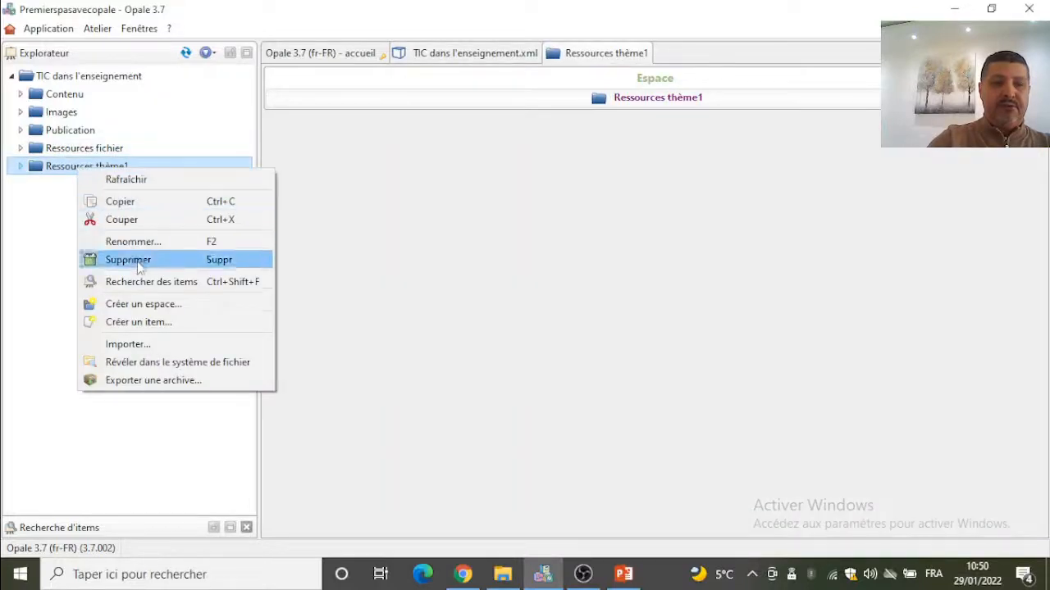
left_click(151, 305)
type("Images")
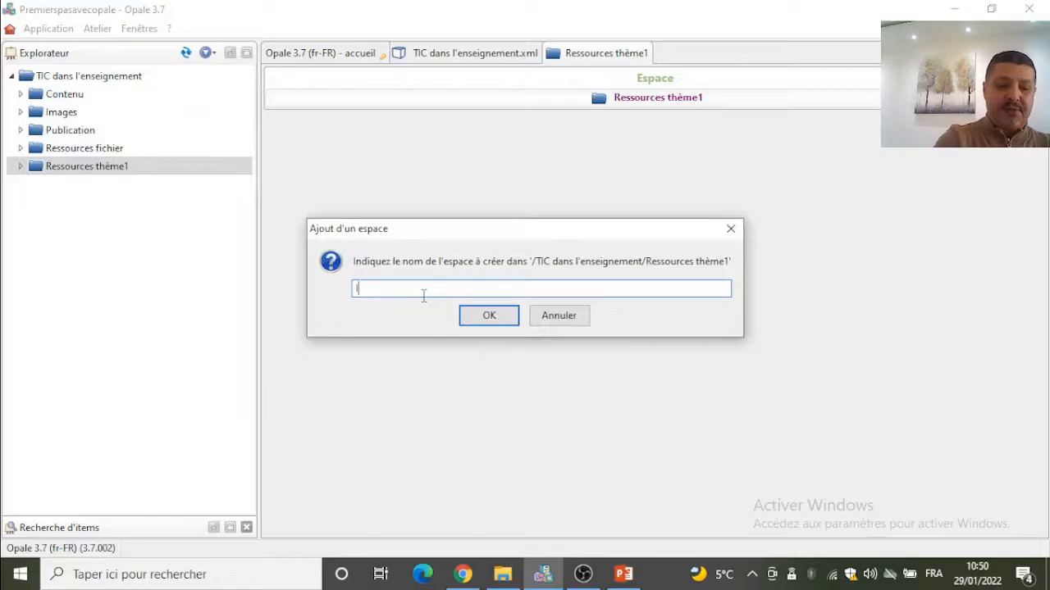
left_click(486, 315)
- Create a subspace named "Vidéos" inside Ressources thème1
left_click(127, 169)
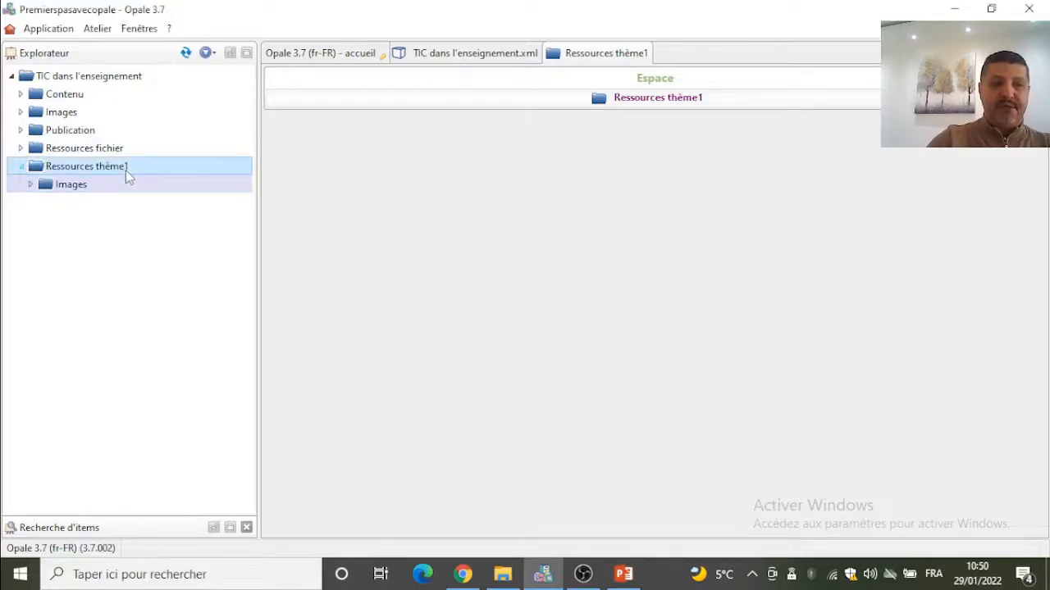
right_click(126, 169)
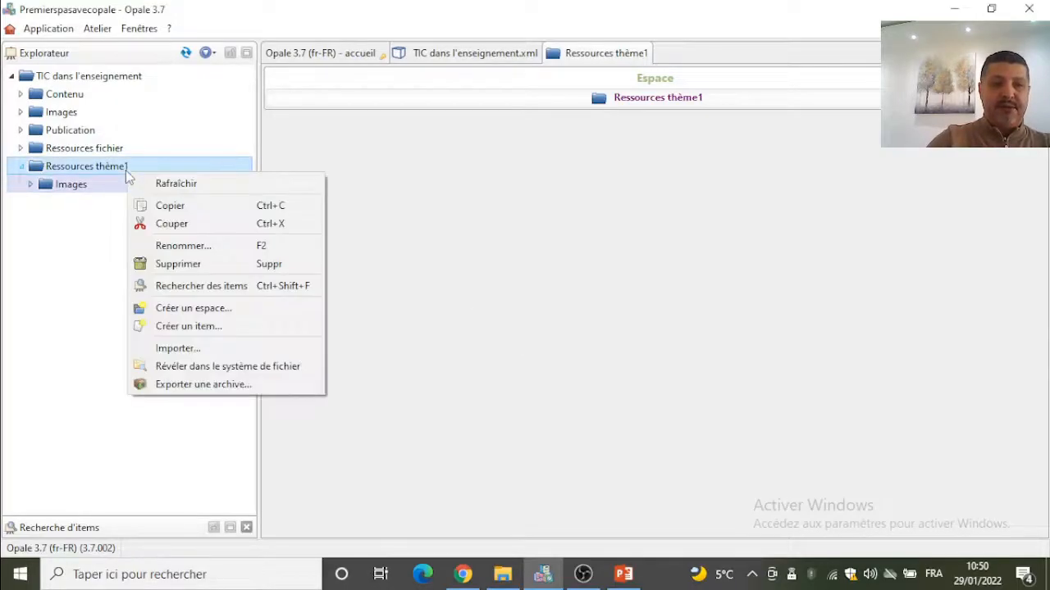
left_click(219, 312)
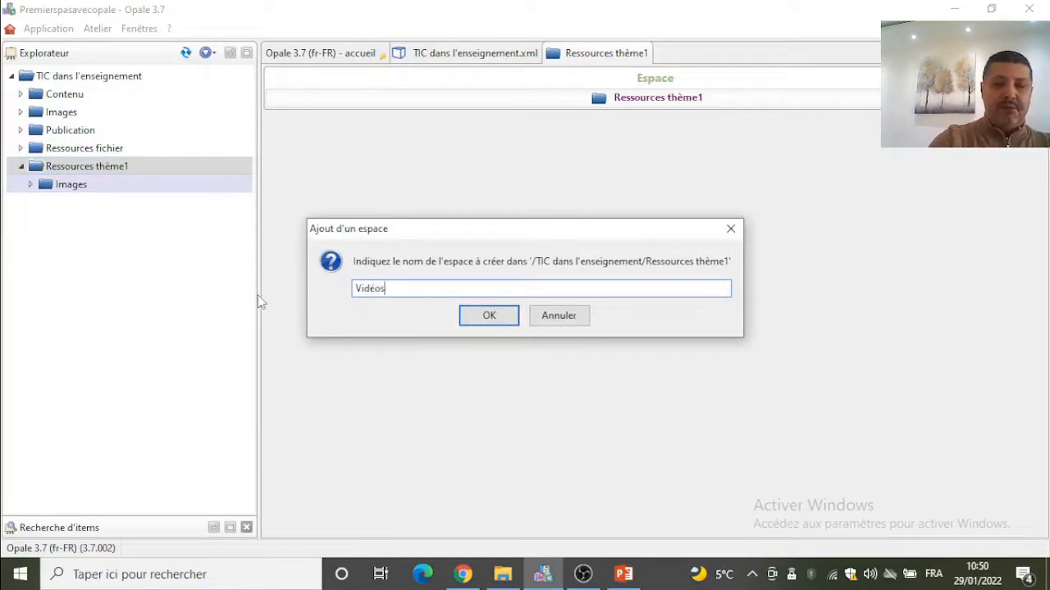
left_click(489, 315)
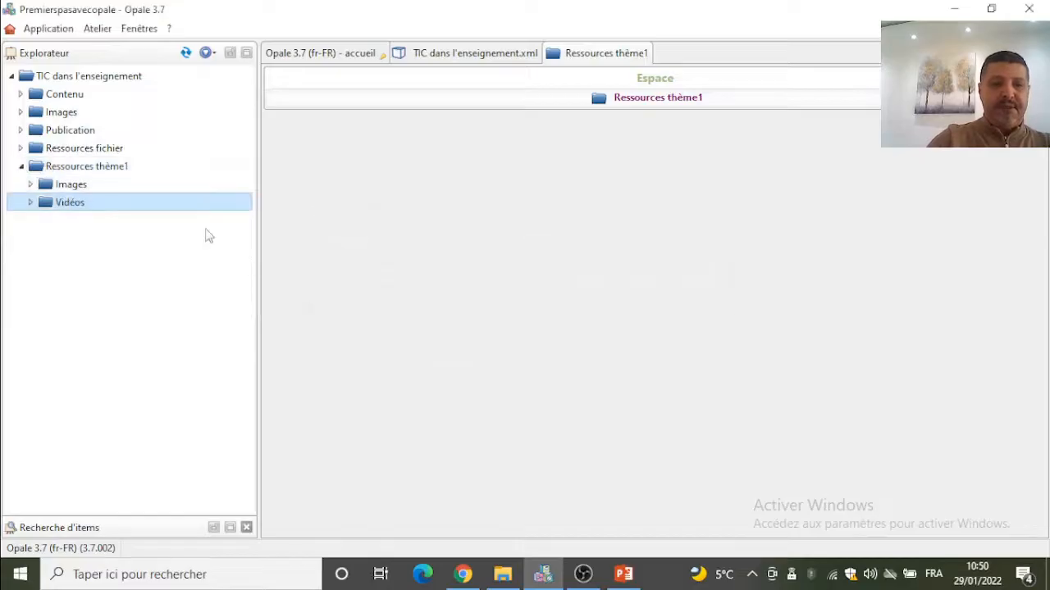
- Create a subspace named "Formules maths" inside Ressources thème1
right_click(106, 171)
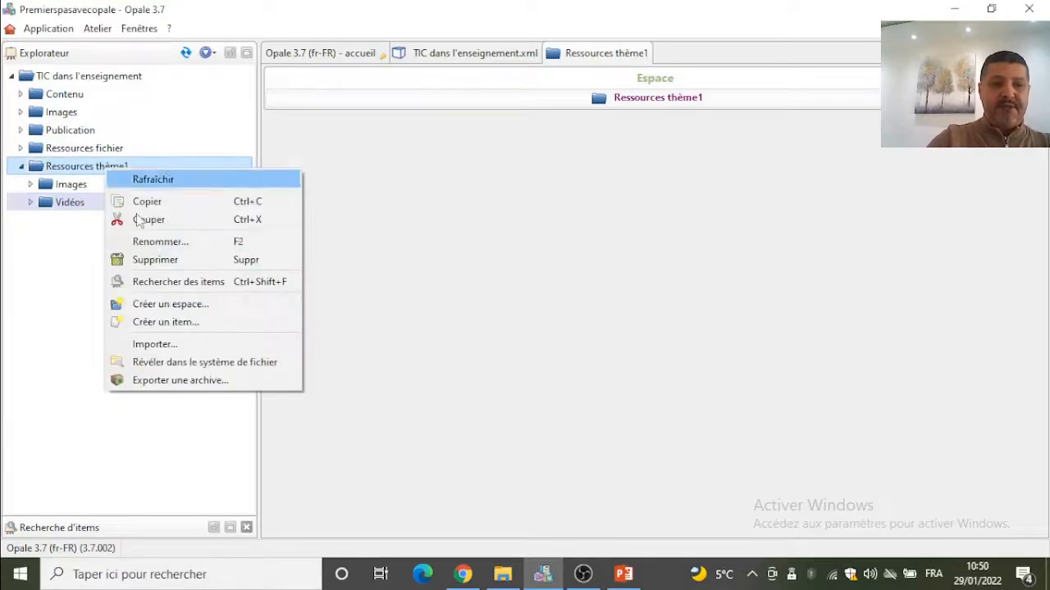
left_click(182, 312)
type("Formul")
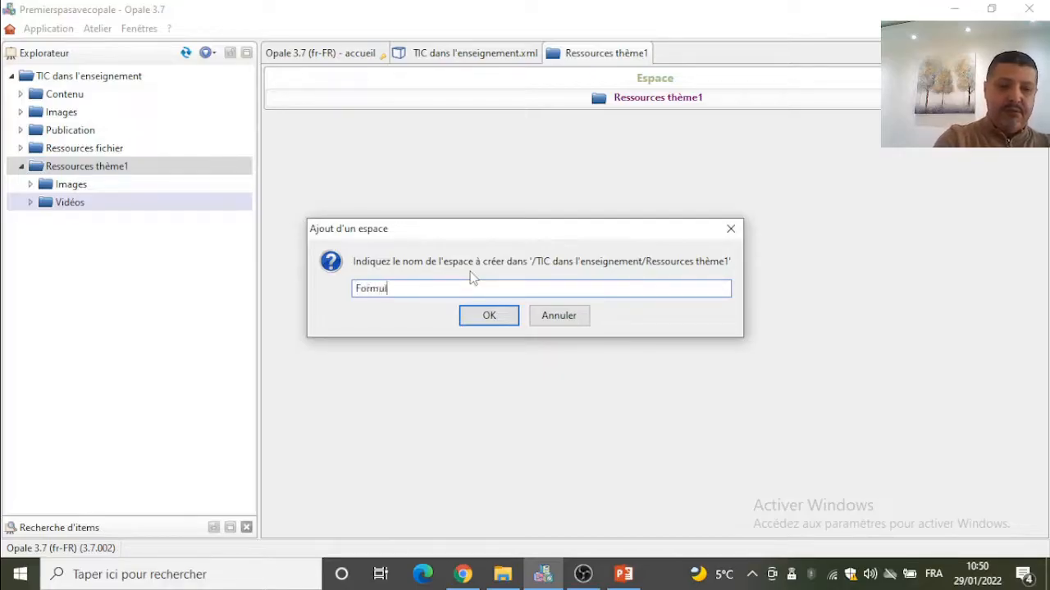
type("es maths")
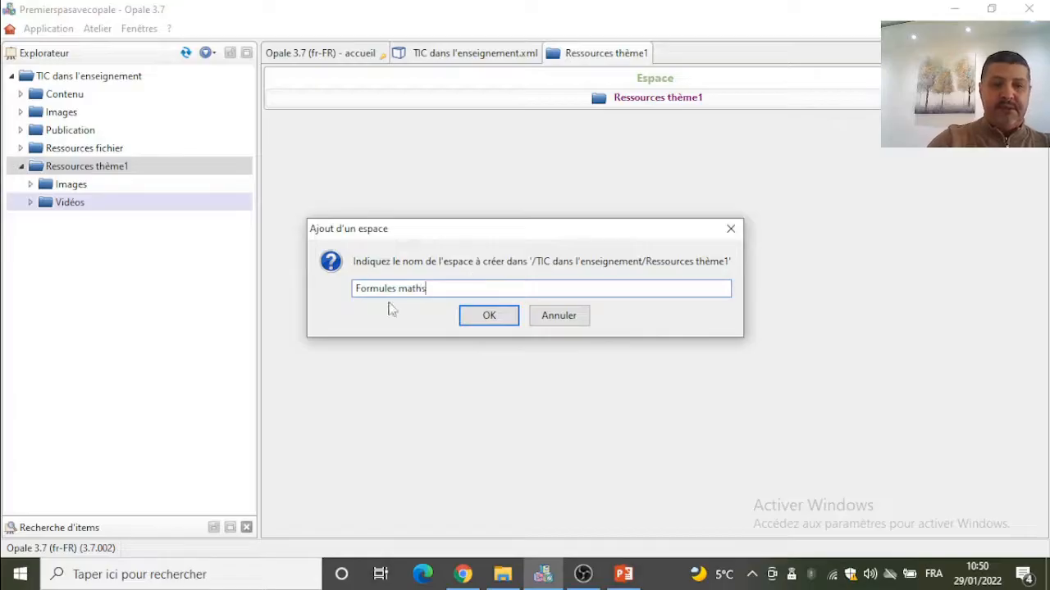
left_click(487, 317)
- Create a subspace named "Tableaux" inside Ressources thème1
right_click(80, 170)
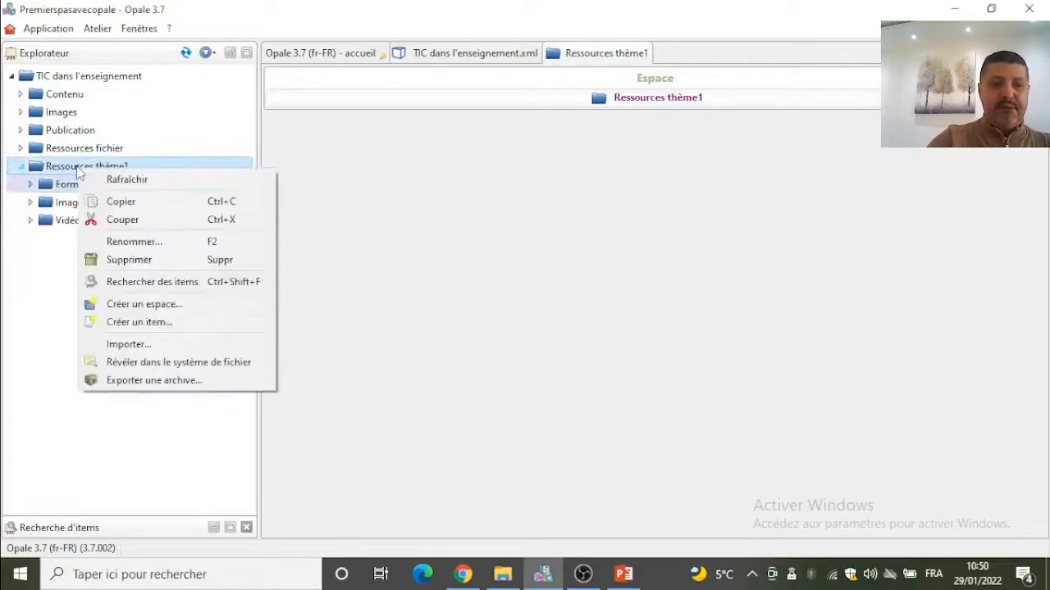
left_click(168, 303)
type("Tableaux")
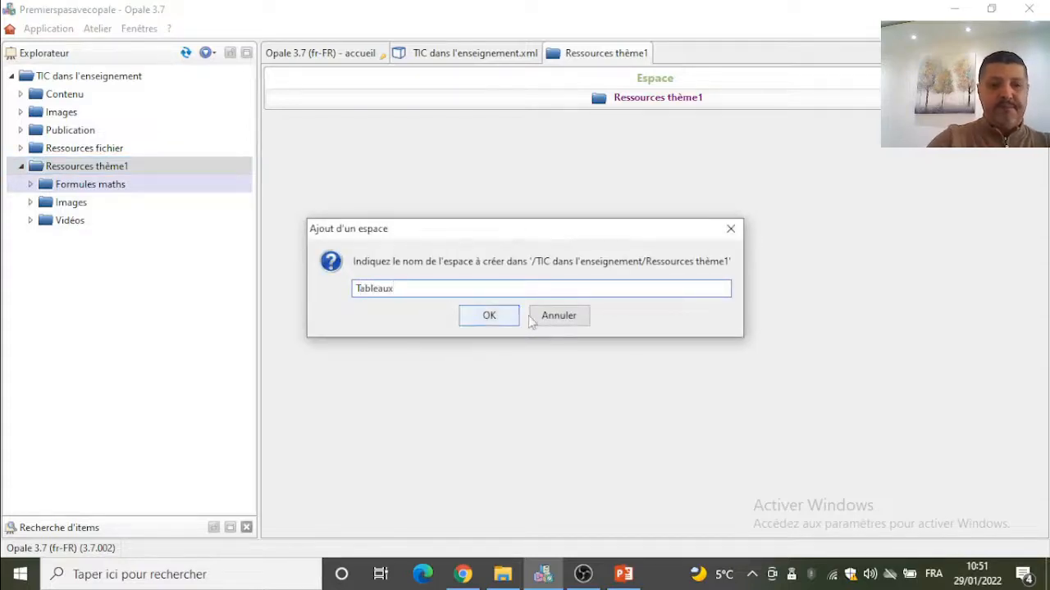
left_click(485, 317)
- Create a subspace named "Fichiers" inside Ressources thème1
left_click(81, 169)
right_click(80, 175)
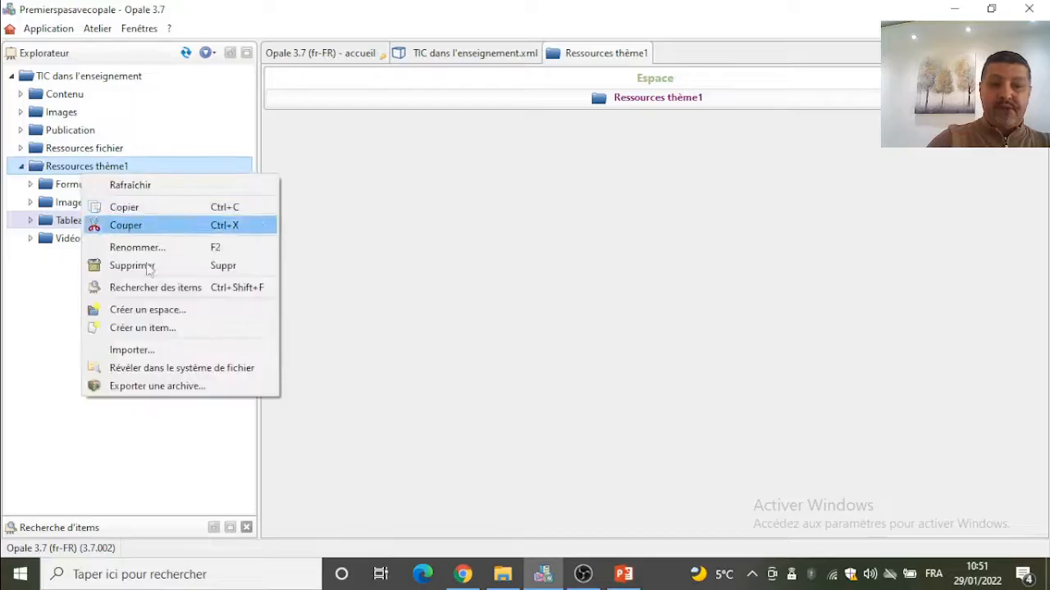
left_click(156, 309)
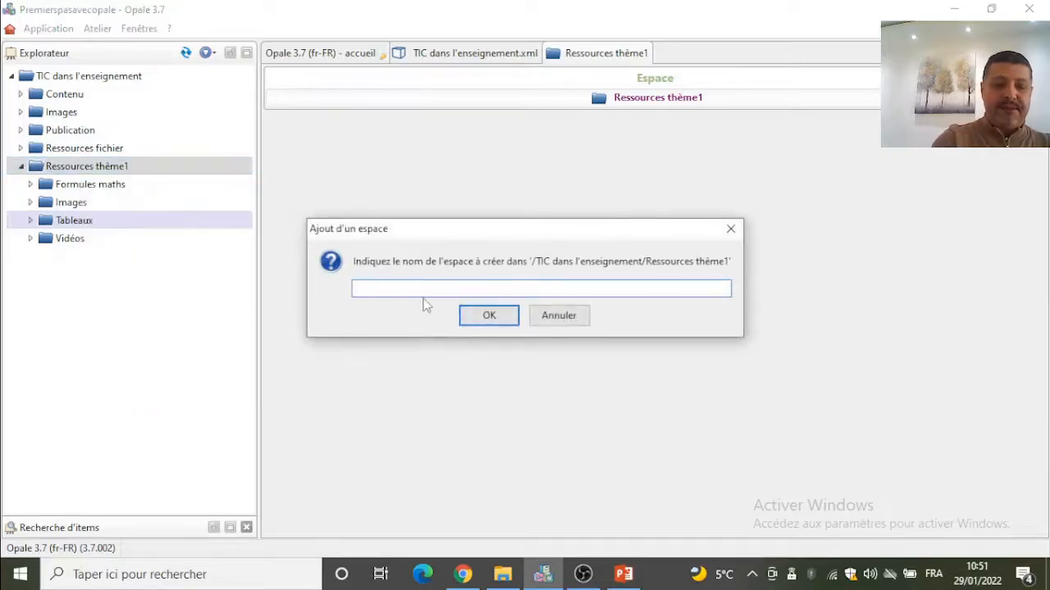
type("Fichiers")
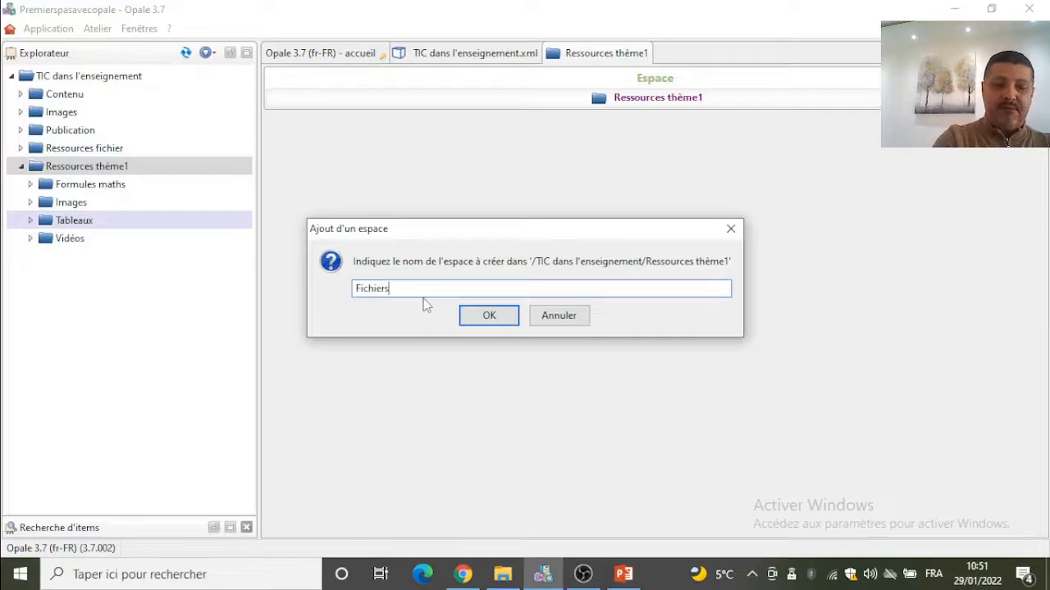
left_click(506, 324)
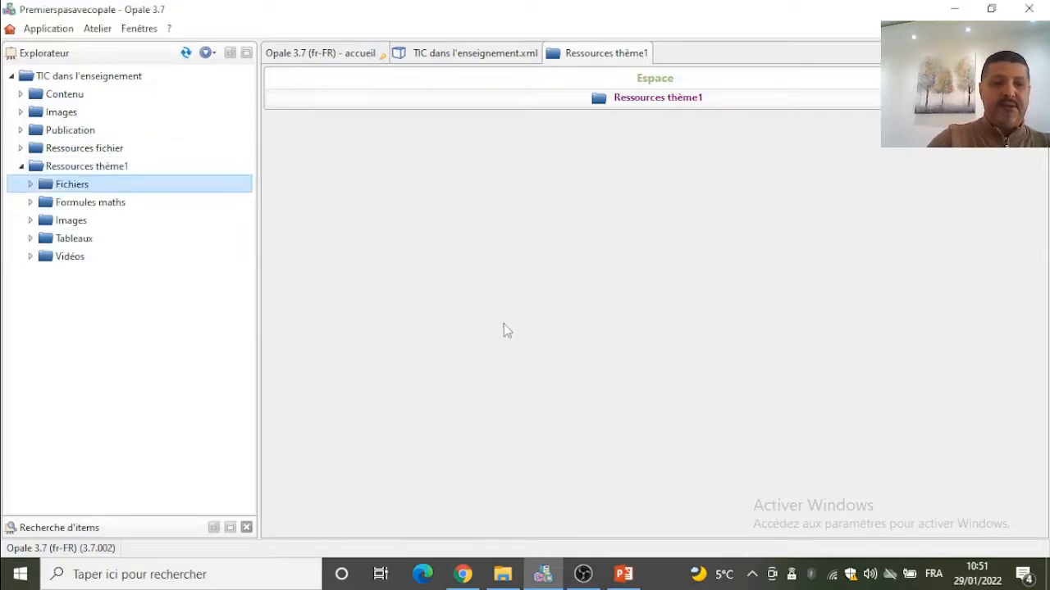
- Collapse Ressources thème1 and create a space named "Ressources thème2" inside TIC dans l'enseignement
left_click(20, 167)
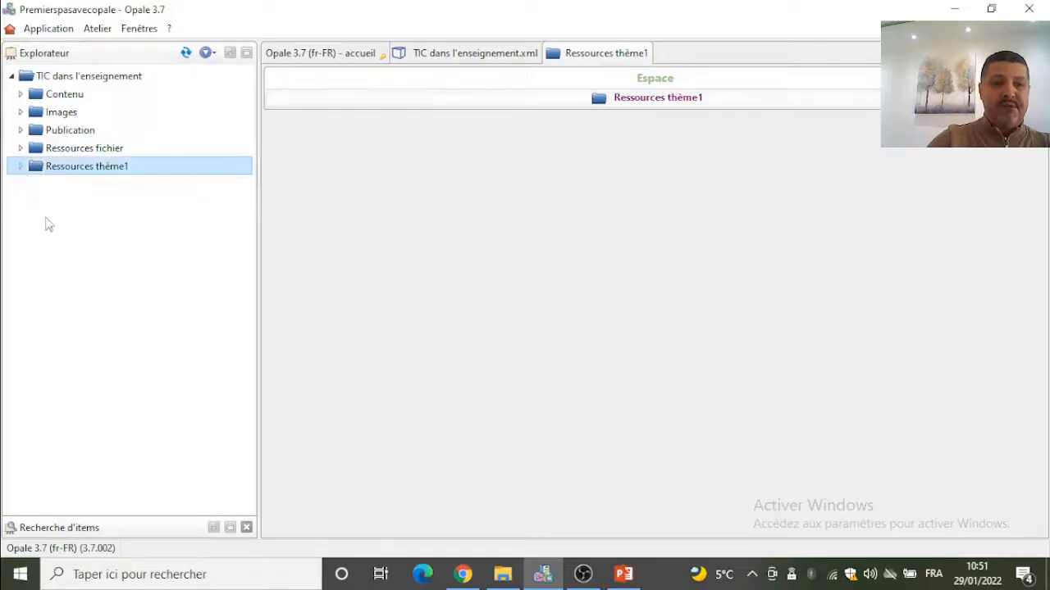
right_click(53, 236)
left_click(64, 182)
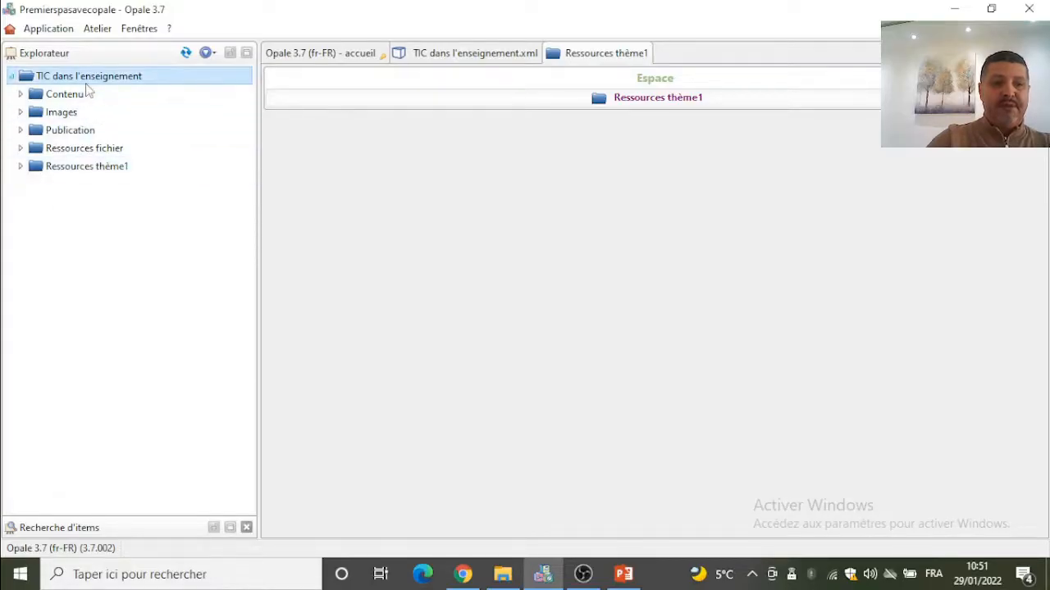
right_click(88, 80)
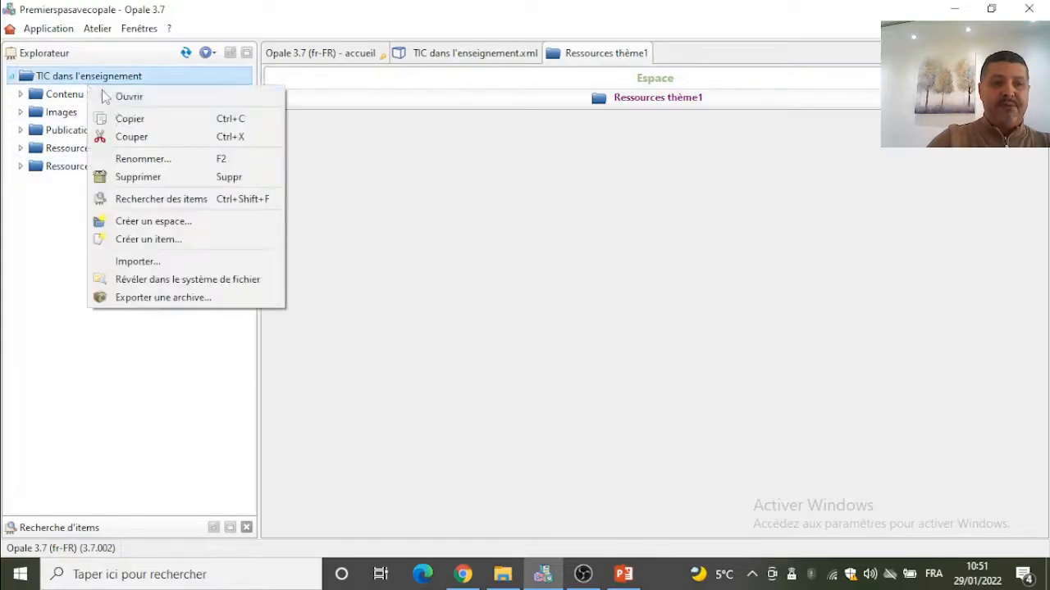
left_click(141, 221)
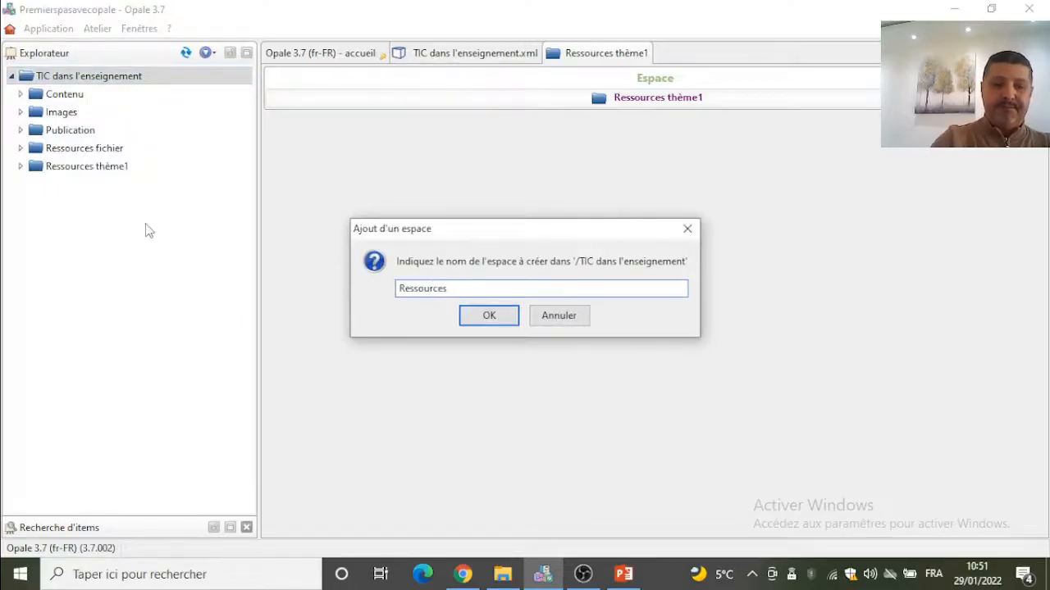
type("Ressources thème2")
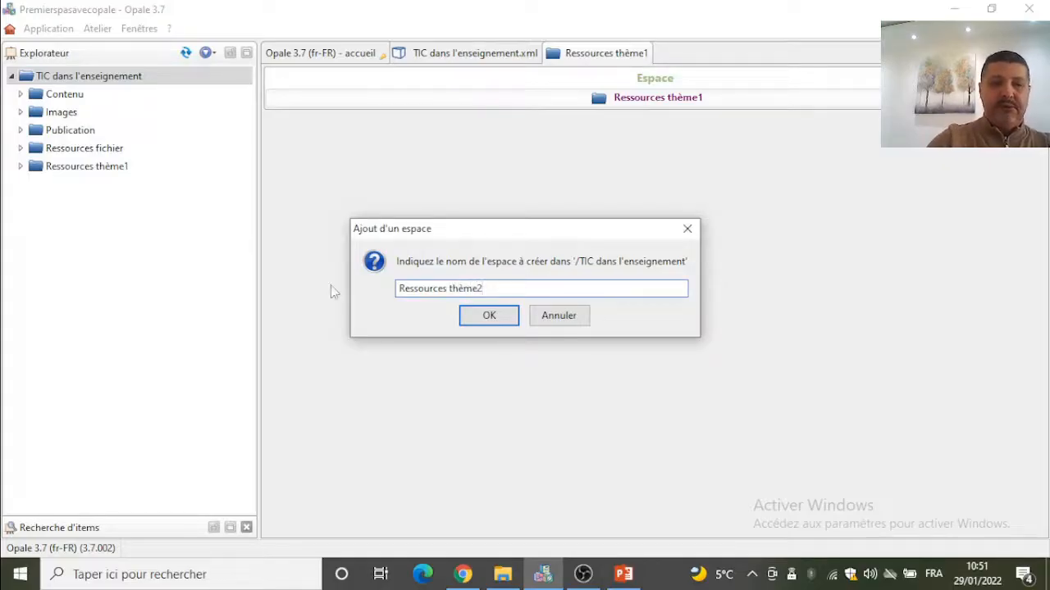
left_click(488, 316)
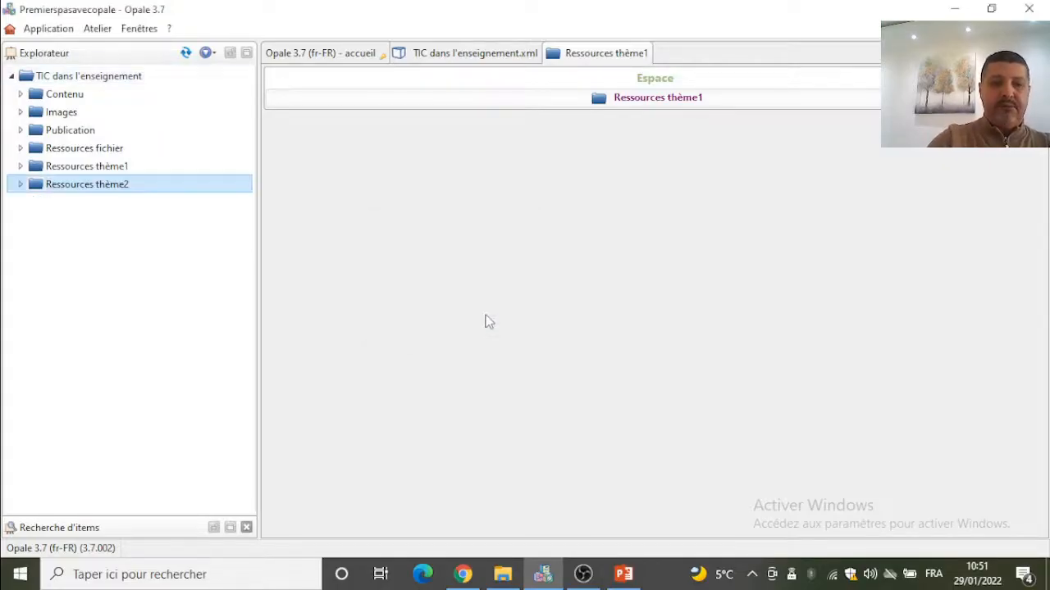
- Create a subspace named "Images" inside Ressources thème2
right_click(83, 189)
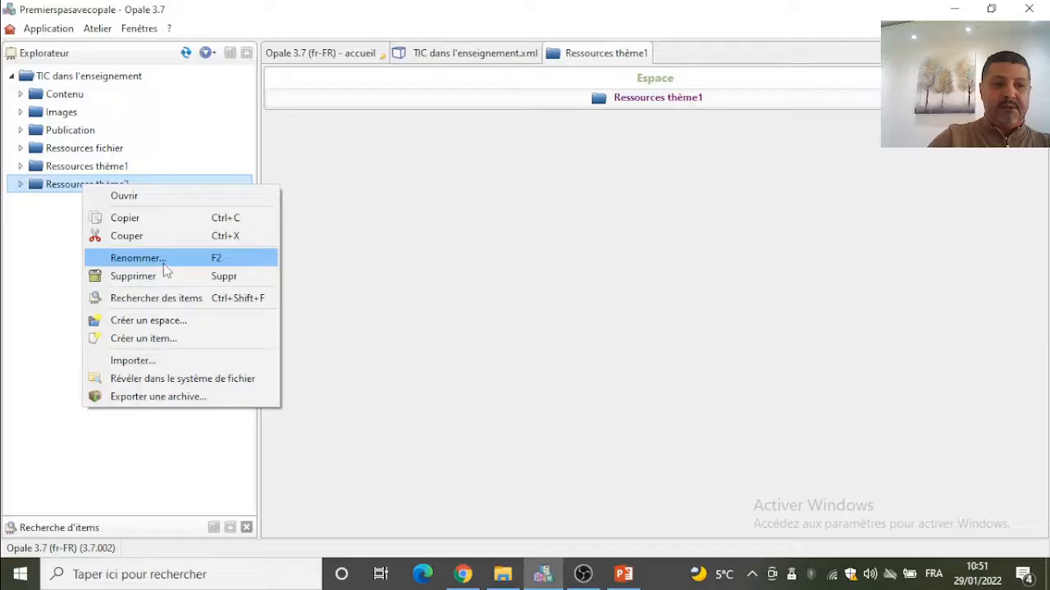
left_click(164, 320)
type("Images")
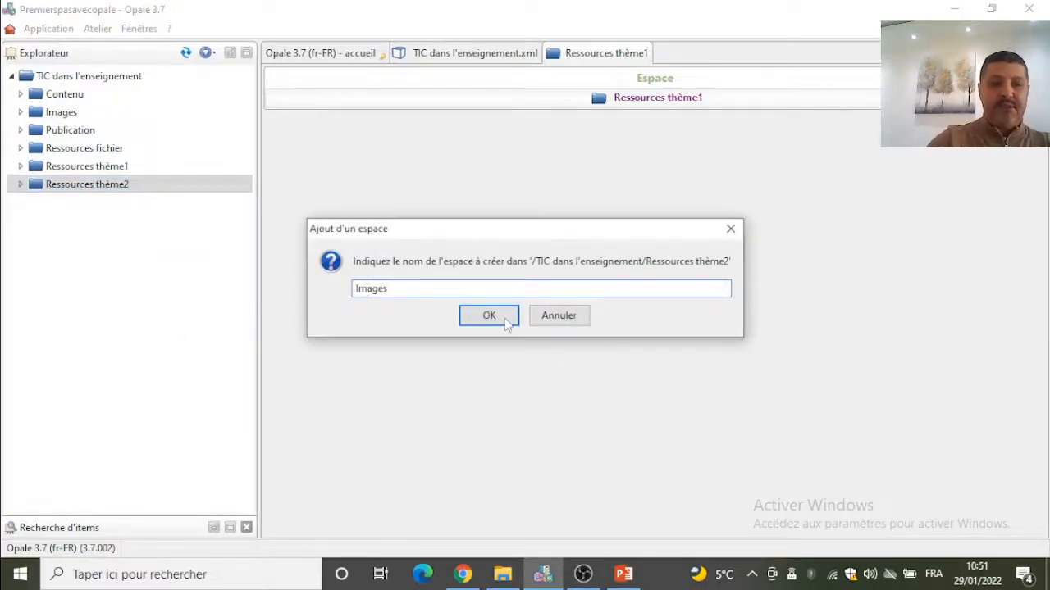
left_click(499, 319)
- Create a subspace named "vidéos" inside Ressources thème2 and collapse that space
right_click(90, 186)
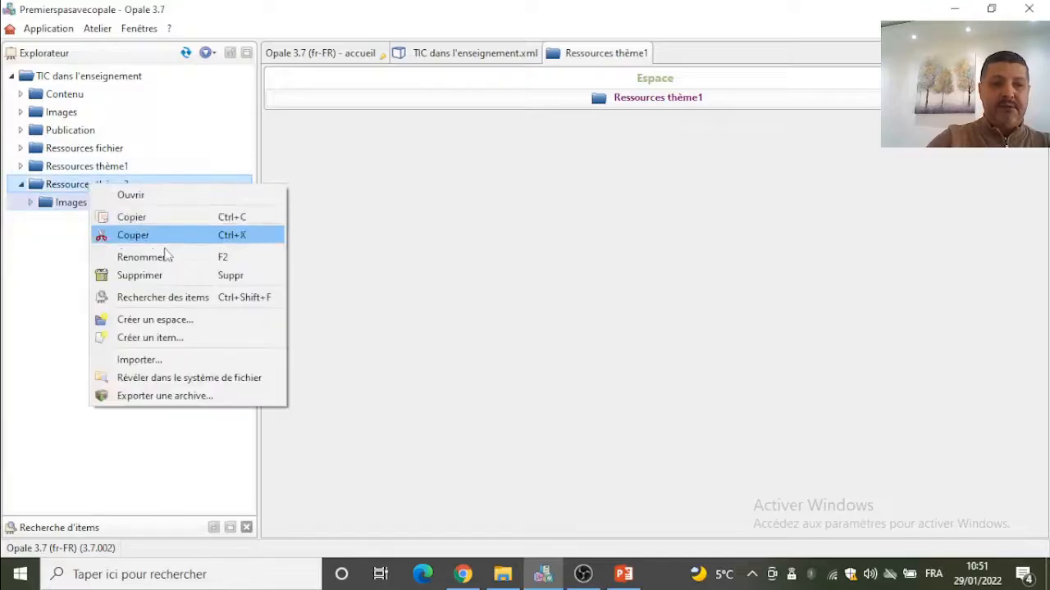
left_click(180, 323)
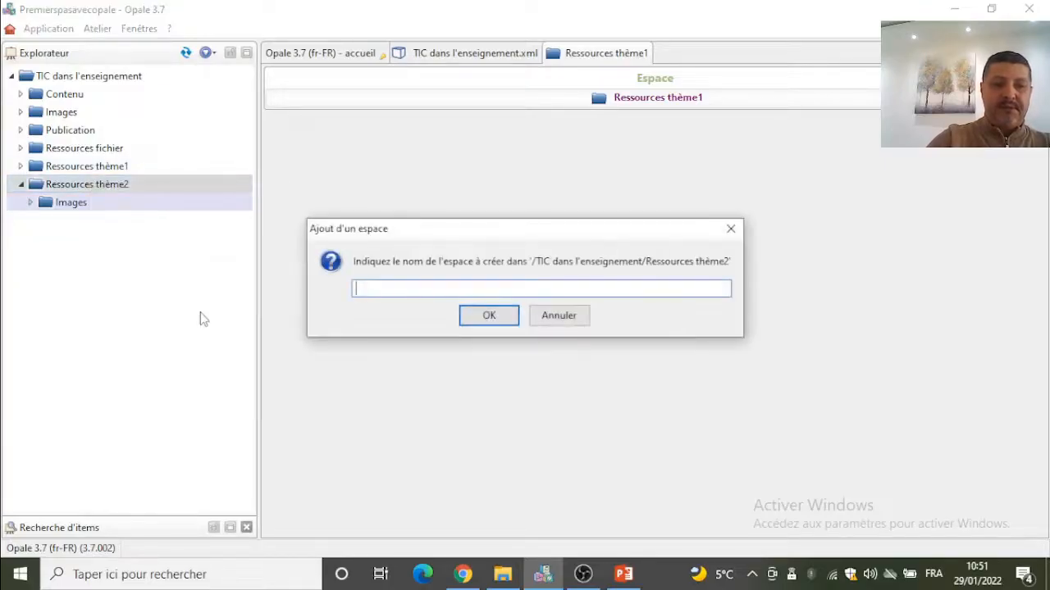
type("vidéos")
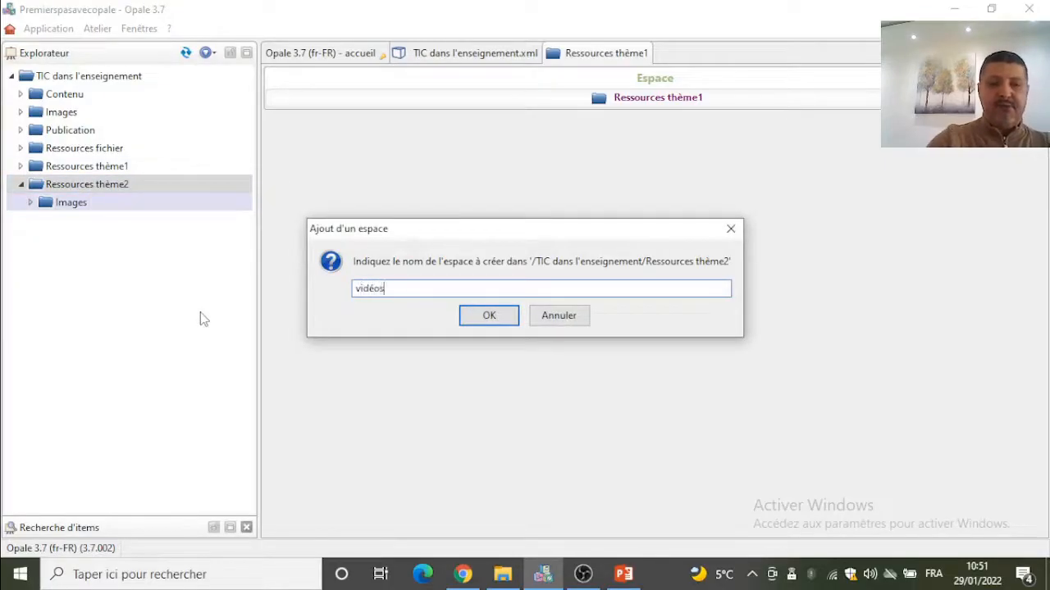
left_click(488, 315)
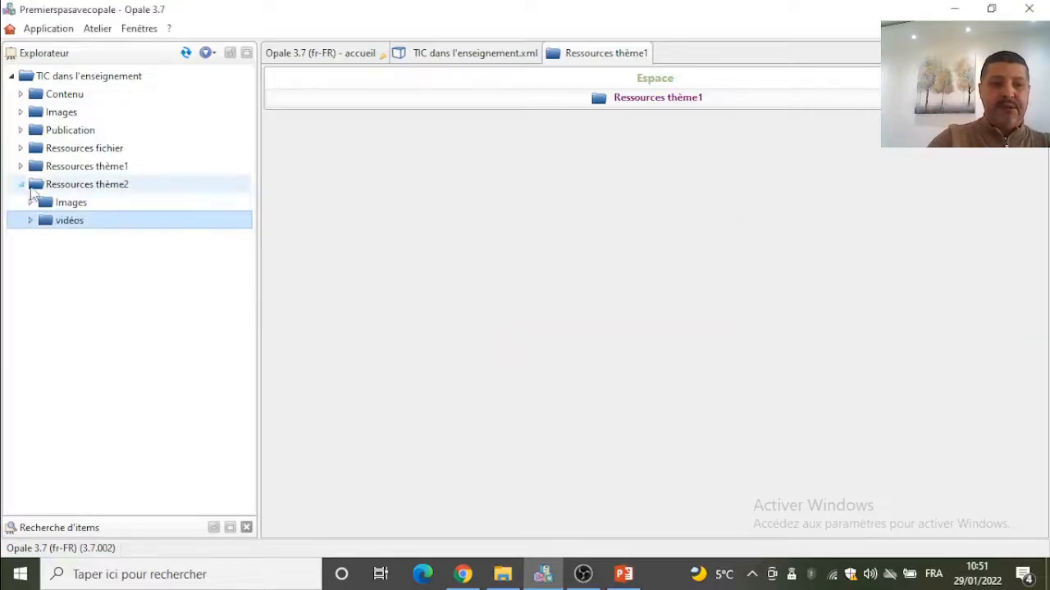
double_click(90, 185)
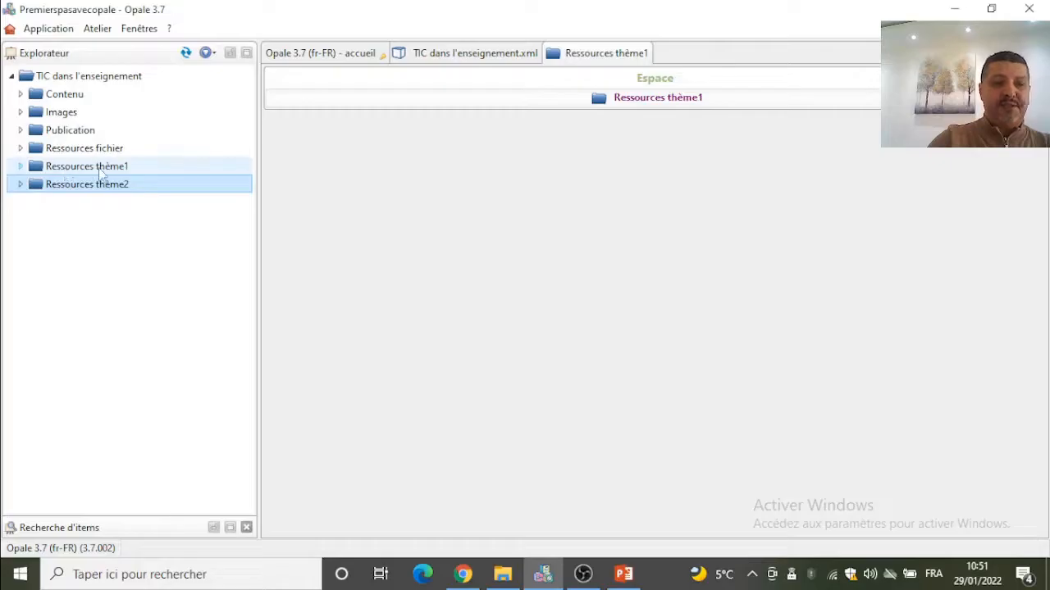
- Expand Ressources thème1 and create a subspace named "Grains de contenu" inside it
left_click(24, 167)
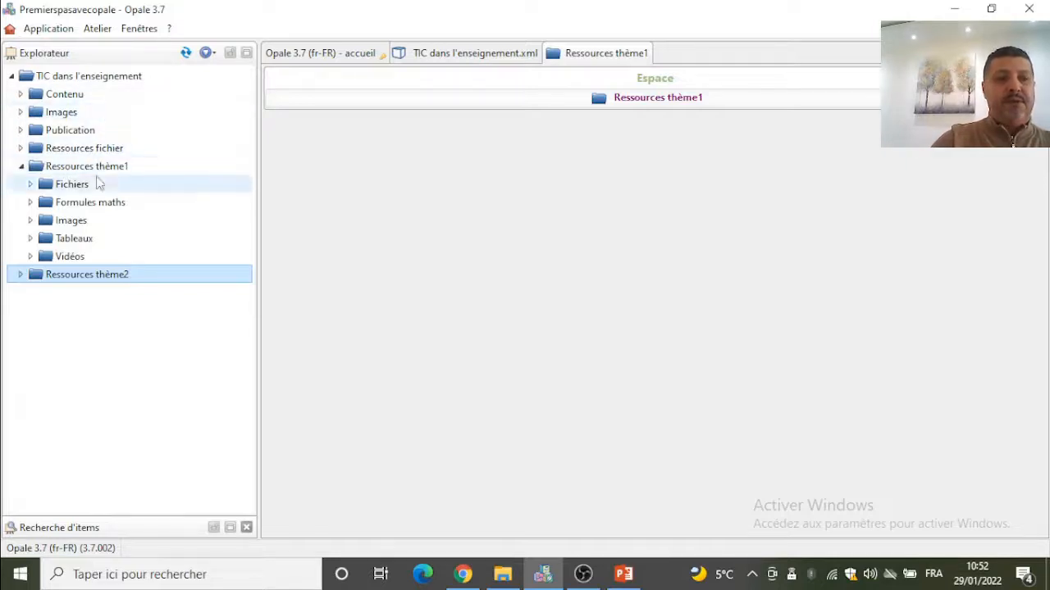
right_click(94, 168)
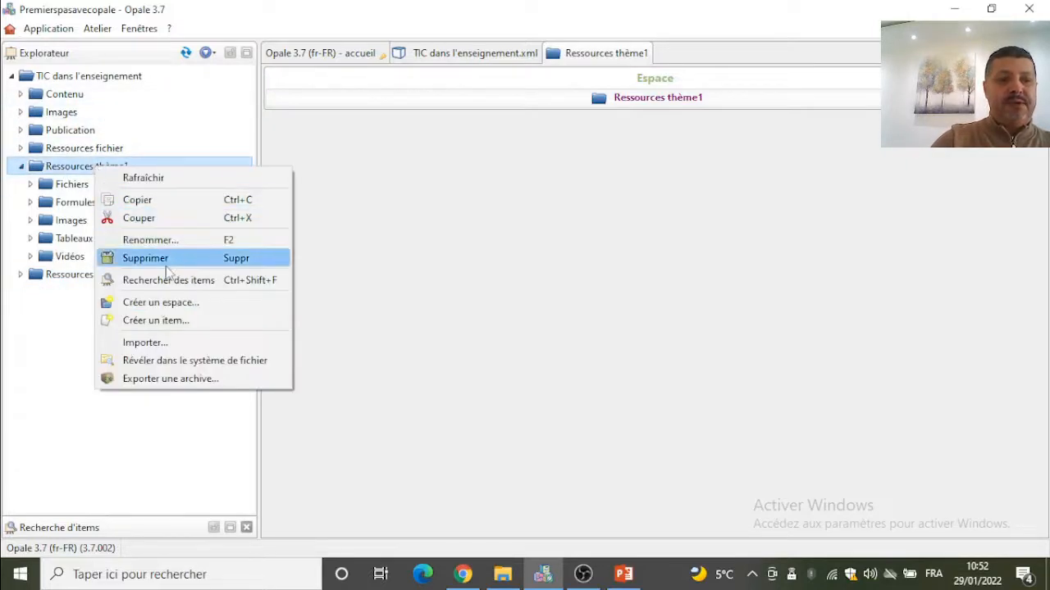
left_click(185, 302)
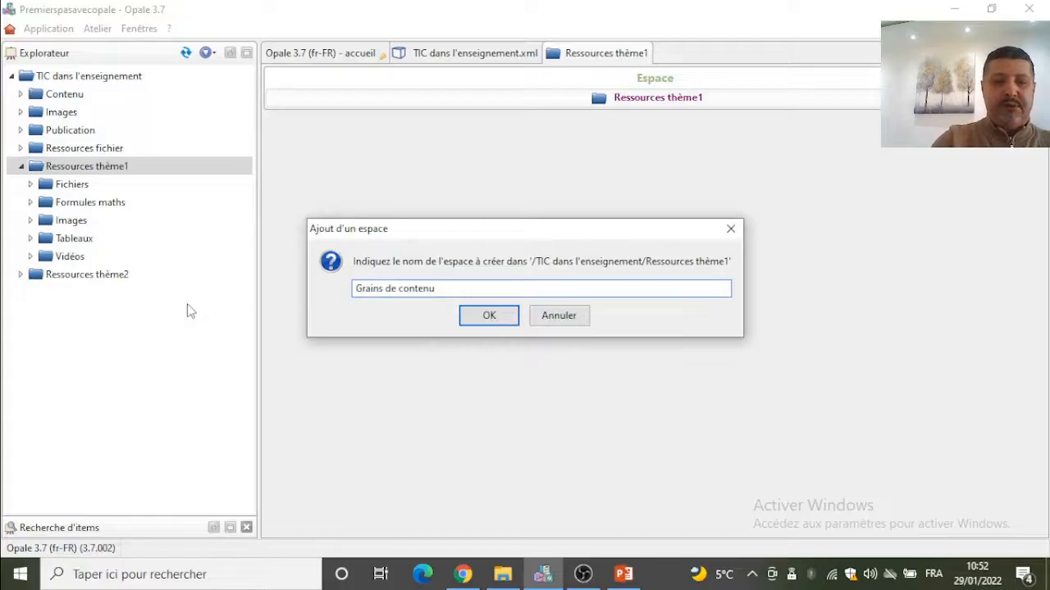
key("Return")
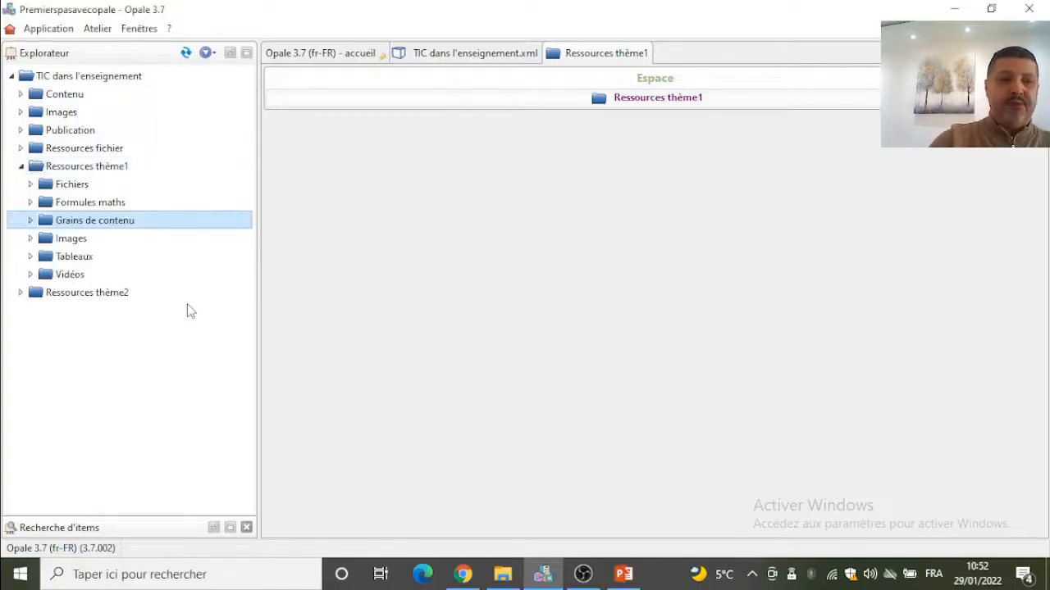
- Create a subspace named "Divisions" inside Ressources thème1
right_click(120, 167)
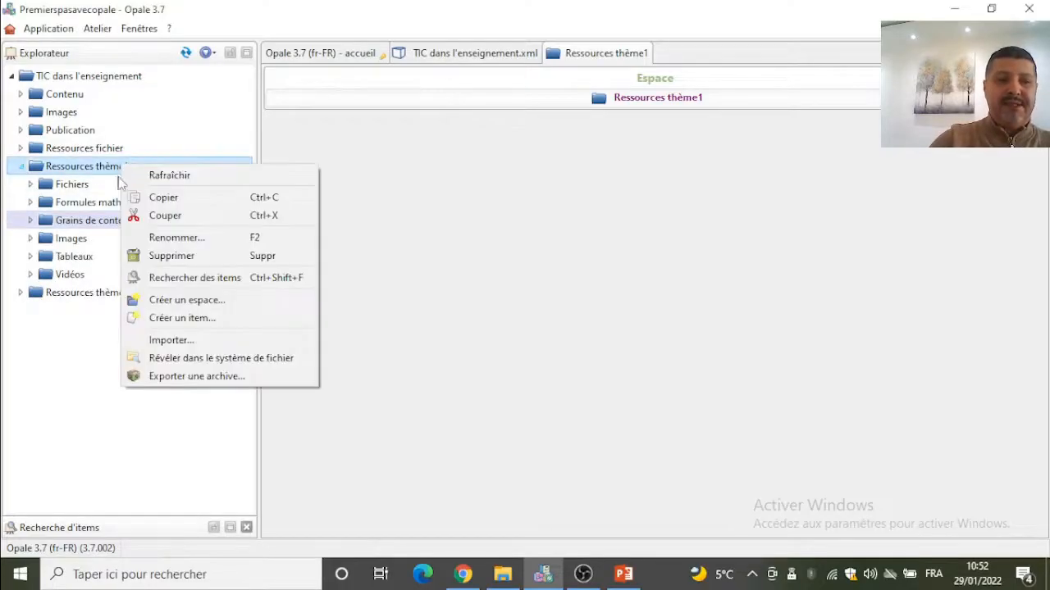
left_click(187, 304)
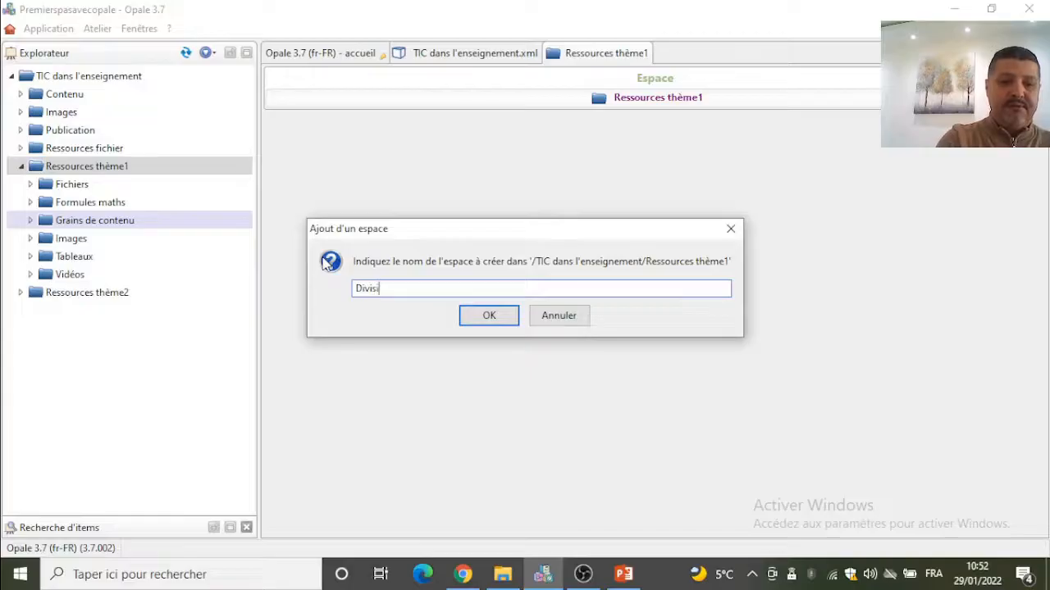
left_click(510, 327)
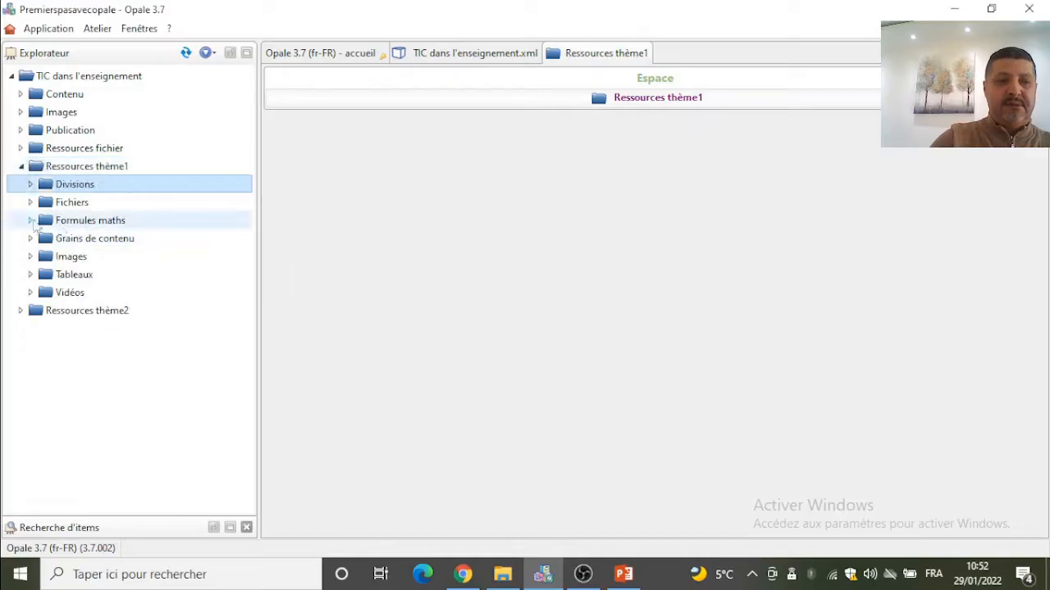
- Create a subspace named "Grains de contenu" inside Ressources thème2
right_click(73, 313)
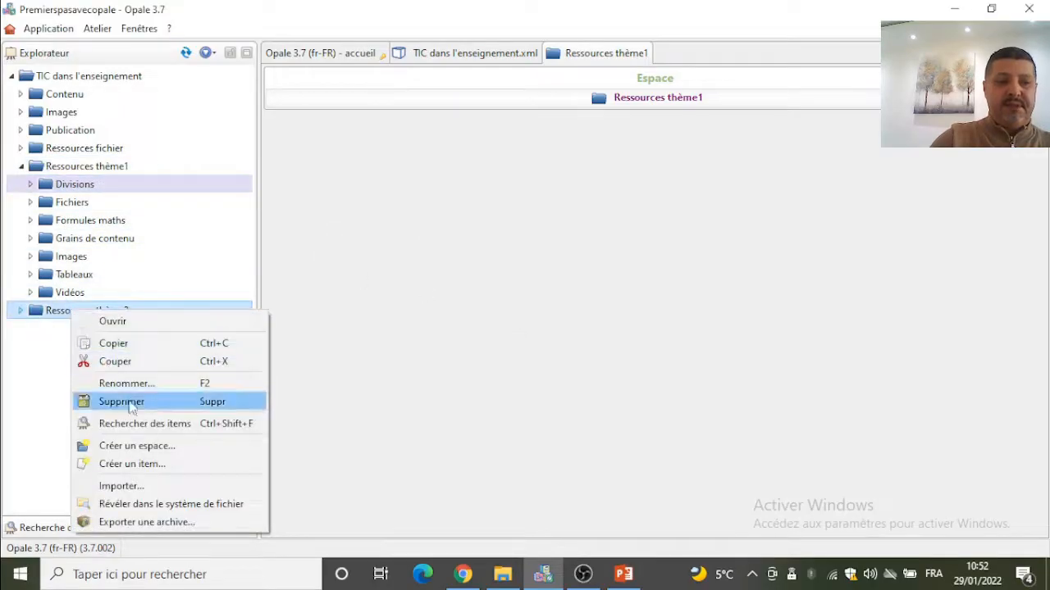
left_click(141, 446)
type("Grains de contenu")
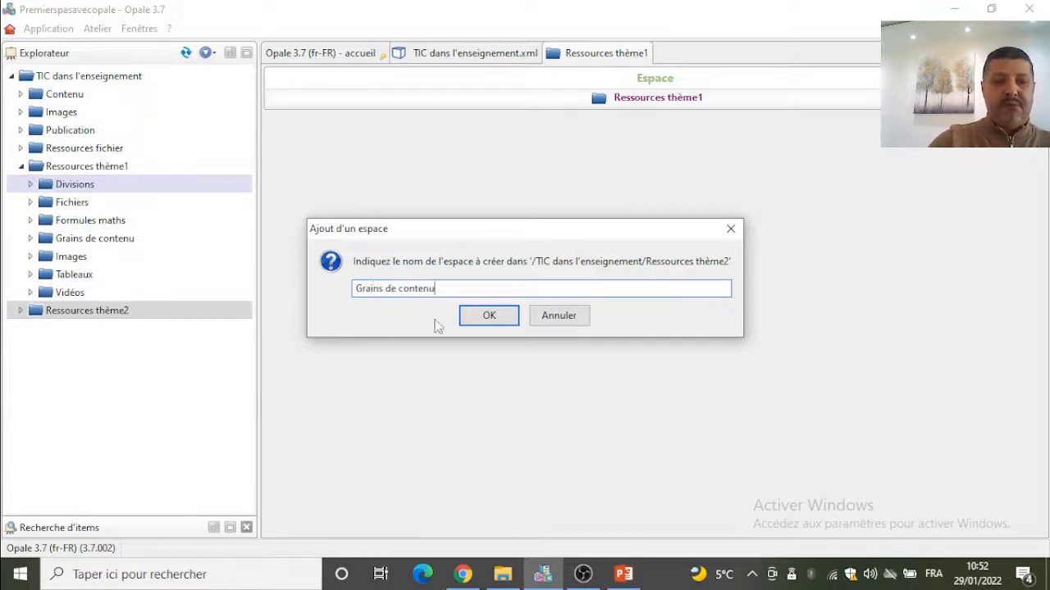
left_click(489, 316)
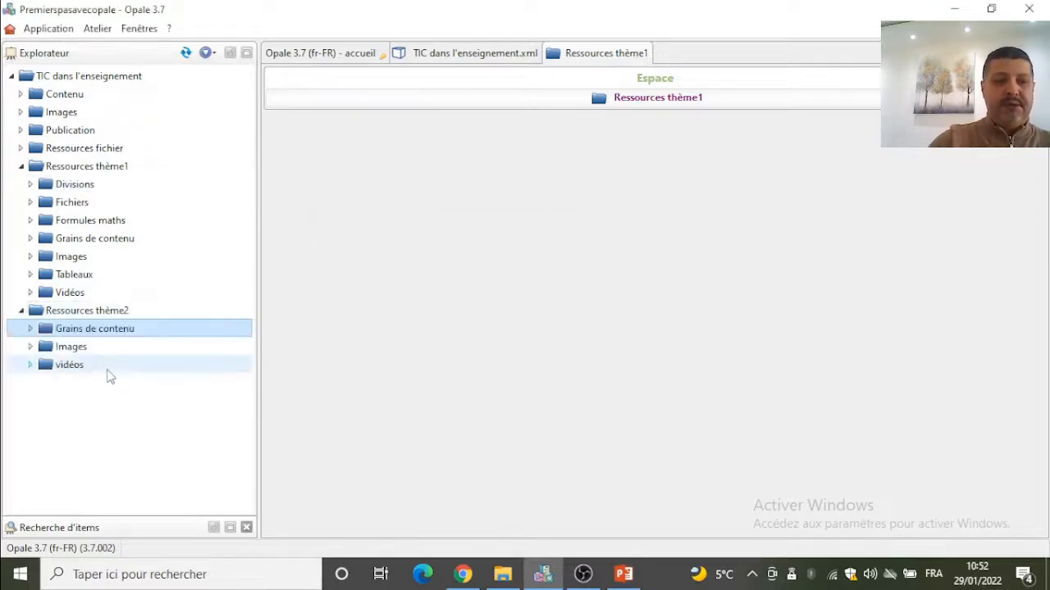
- Create a subspace named "Divisions" inside Ressources thème2
right_click(84, 316)
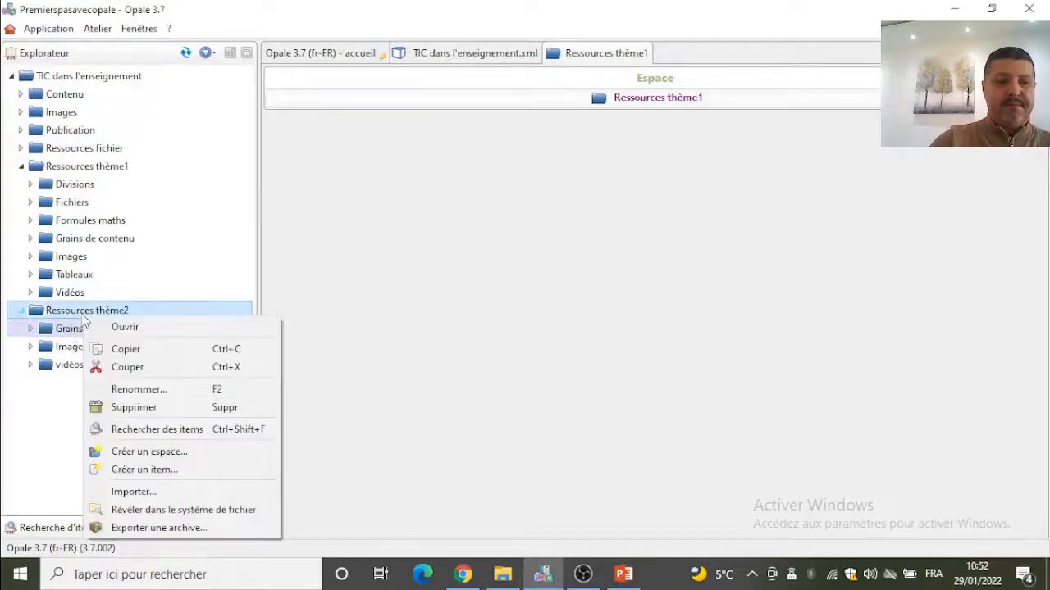
left_click(179, 456)
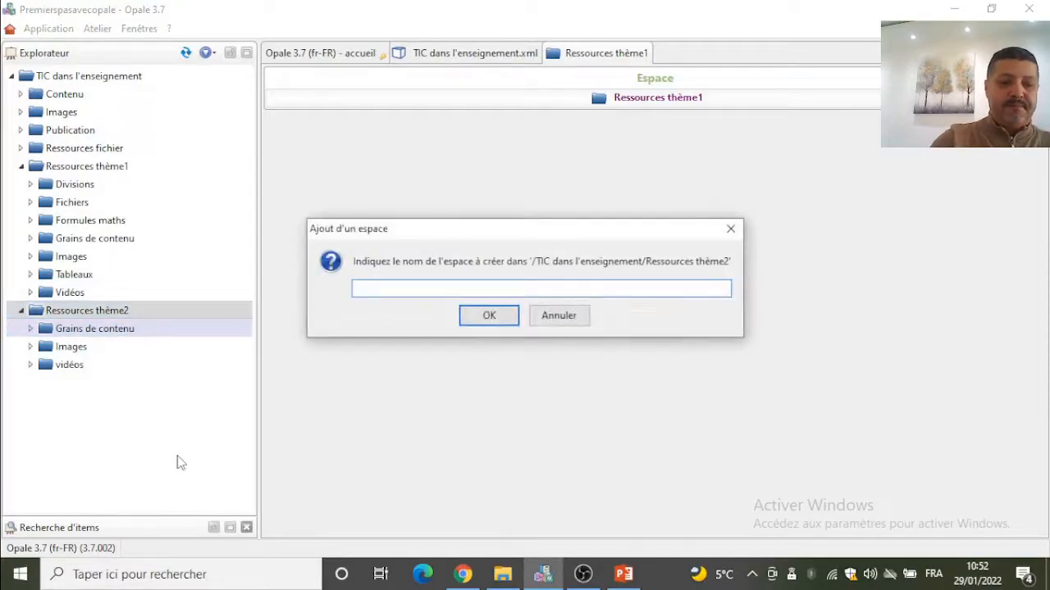
type("Divions")
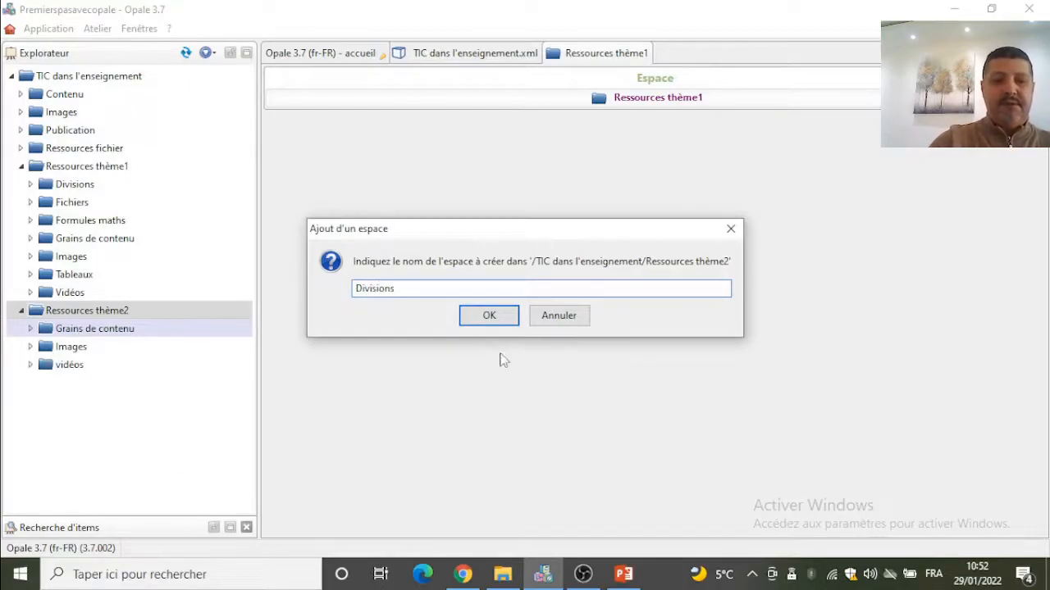
left_click(497, 325)
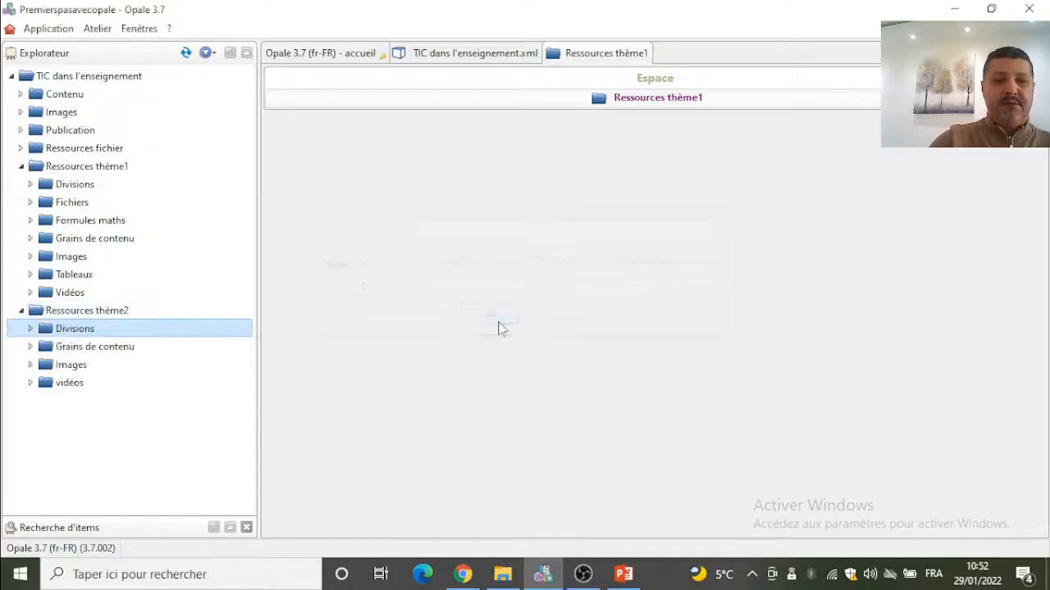
- Show TIC dans l'enseignement.xml in the maximised editor and examine the content grains and subdivisions of the Thème1 and Thème2 divisions
double_click(438, 54)
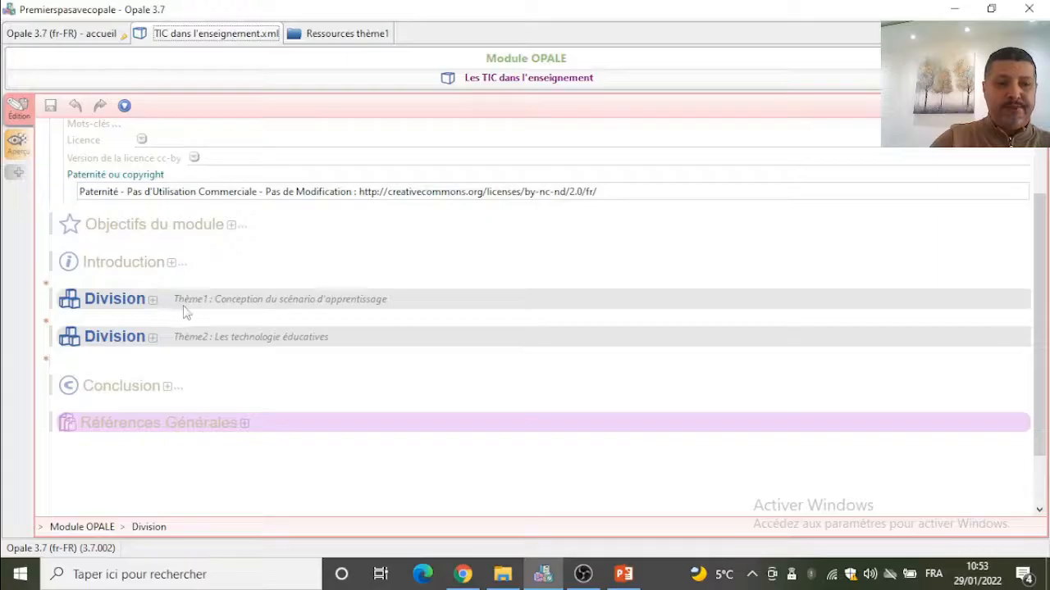
left_click(125, 307)
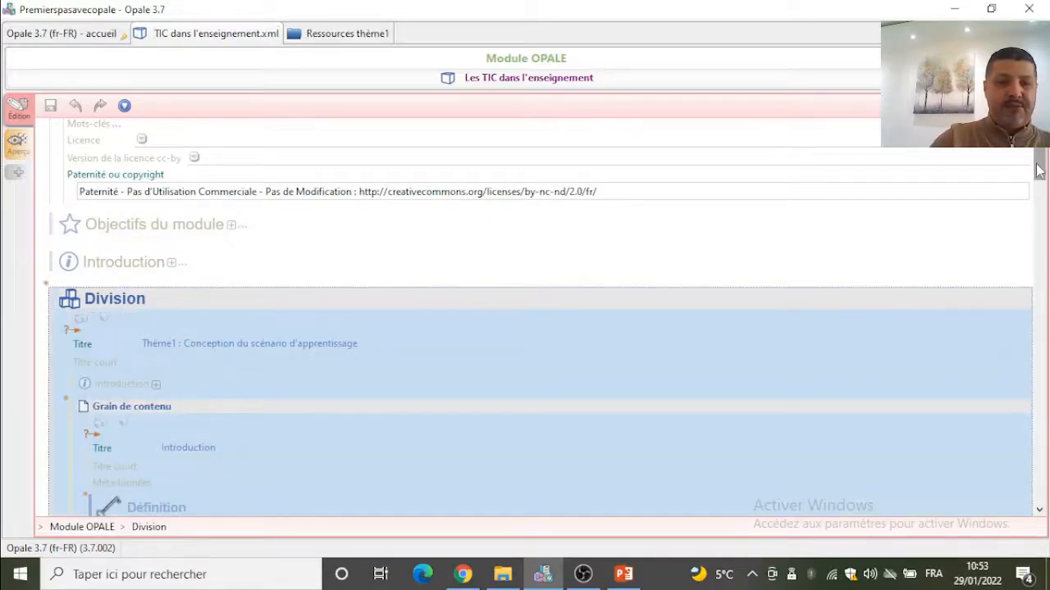
scroll(777, 212, "down", 5)
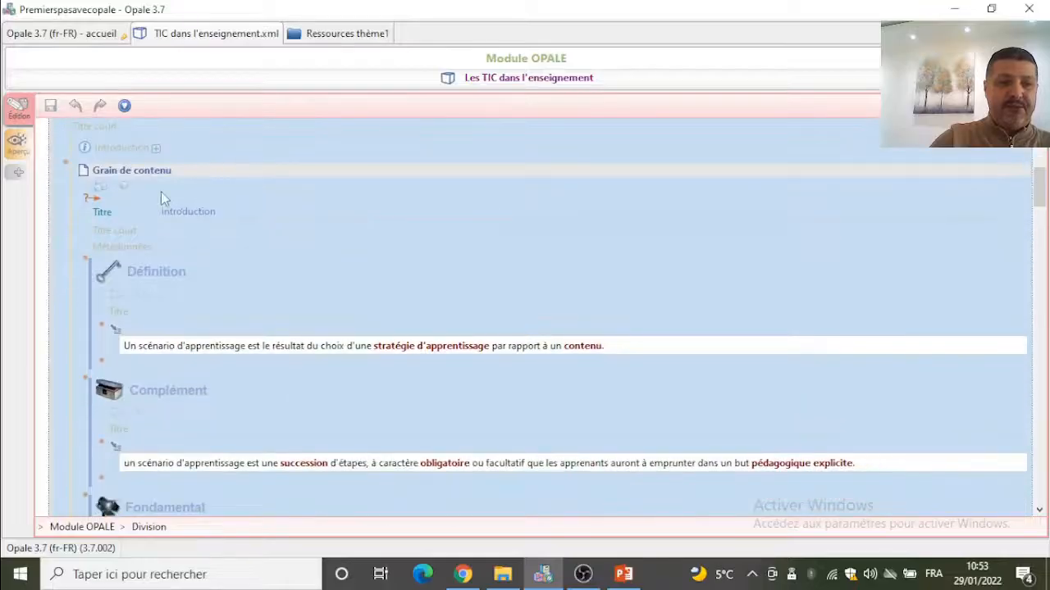
scroll(287, 330, "down", 15)
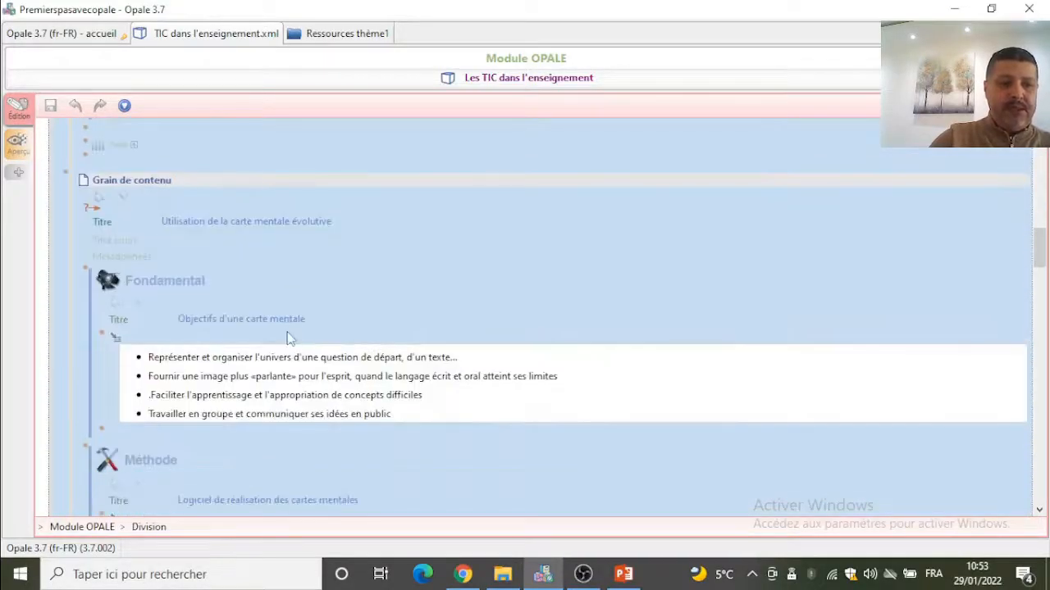
scroll(289, 337, "down", 7)
scroll(289, 337, "up", 7)
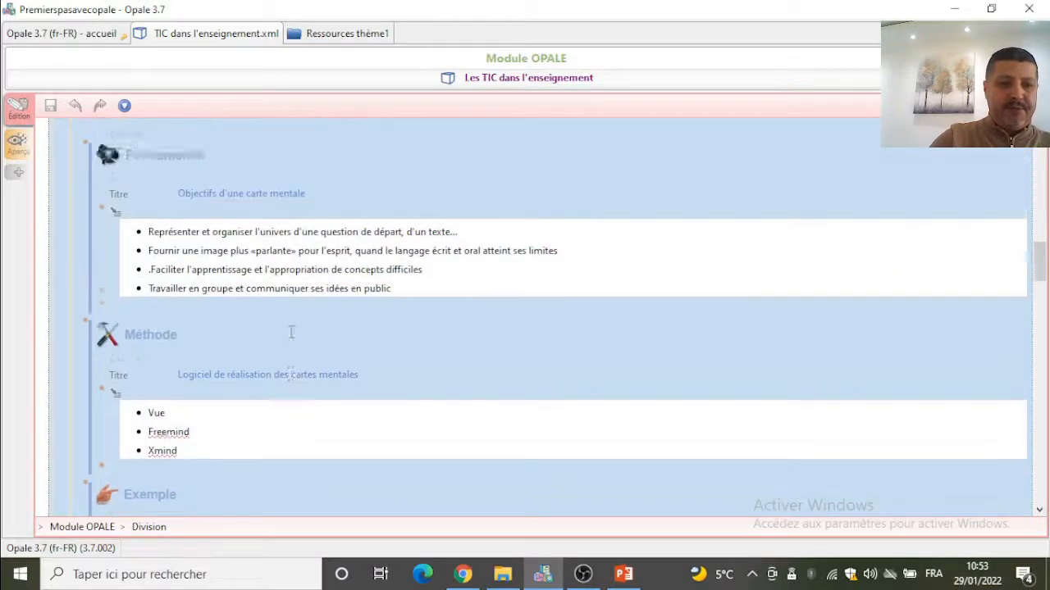
scroll(188, 235, "down", 14)
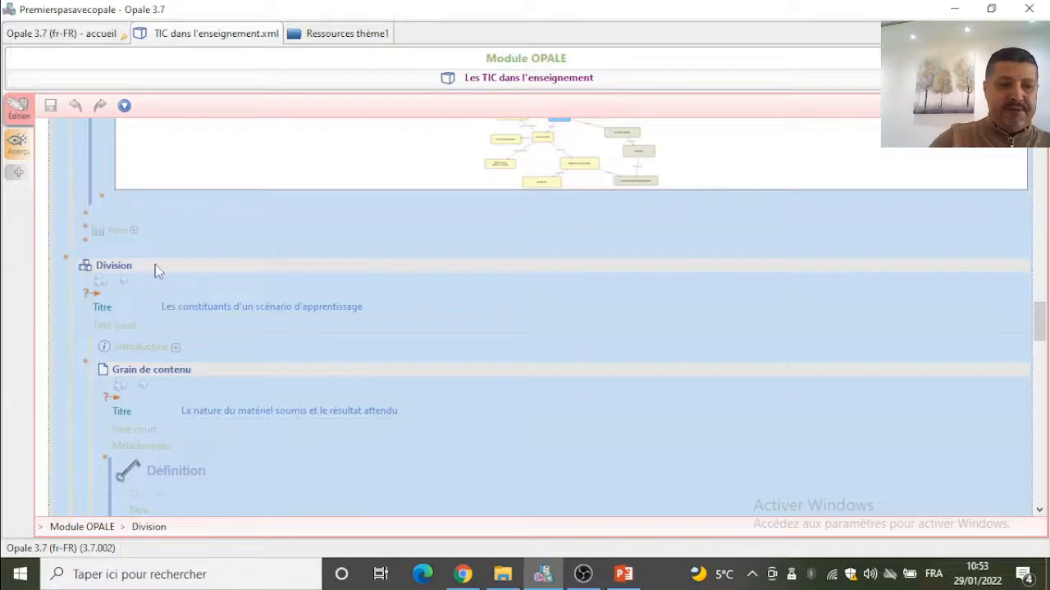
scroll(411, 287, "down", 2)
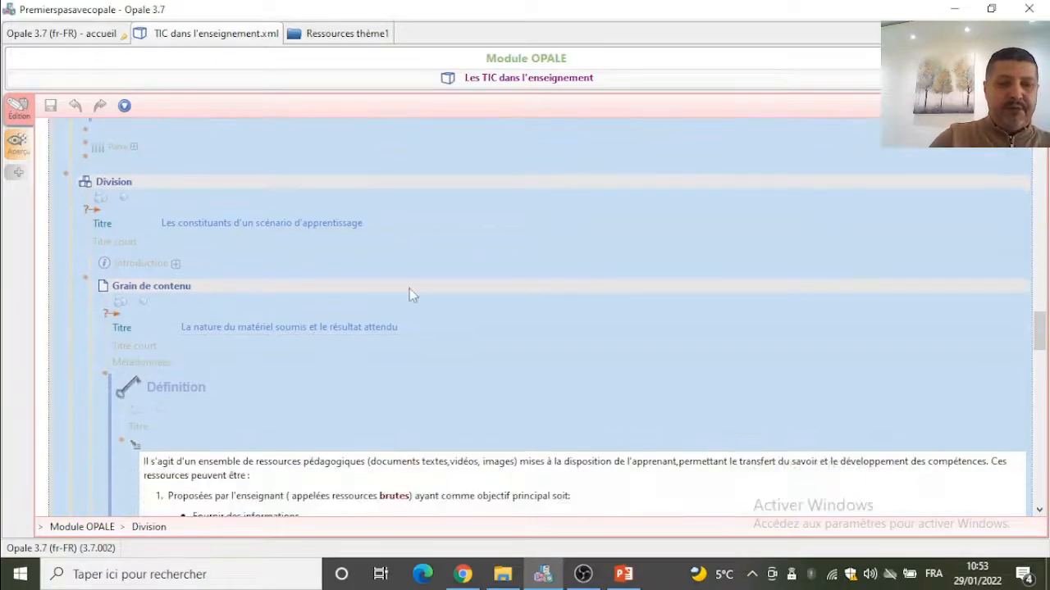
scroll(409, 289, "down", 5)
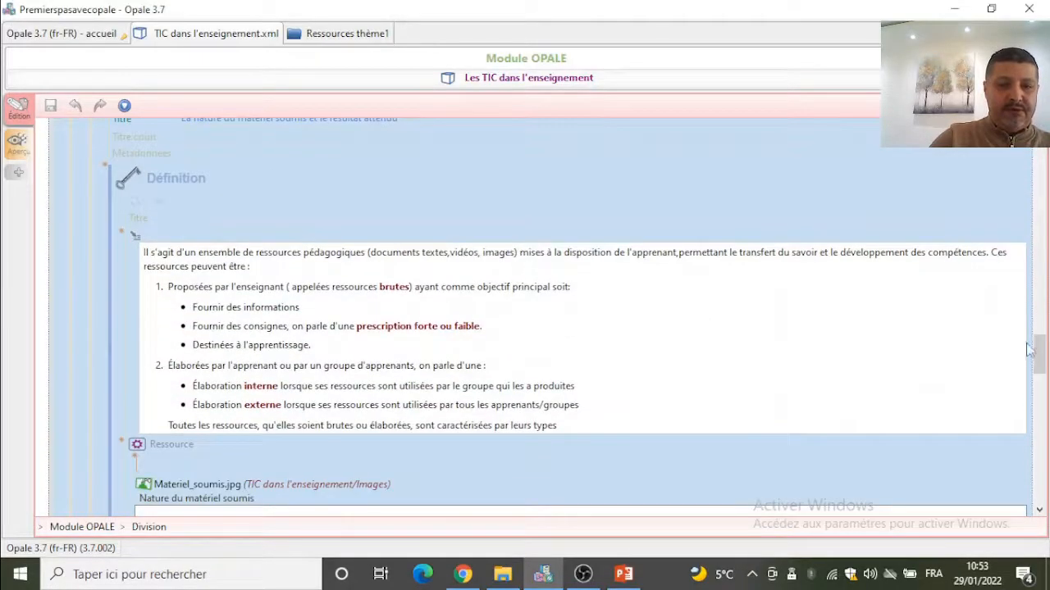
left_click_drag(1039, 361, 1047, 486)
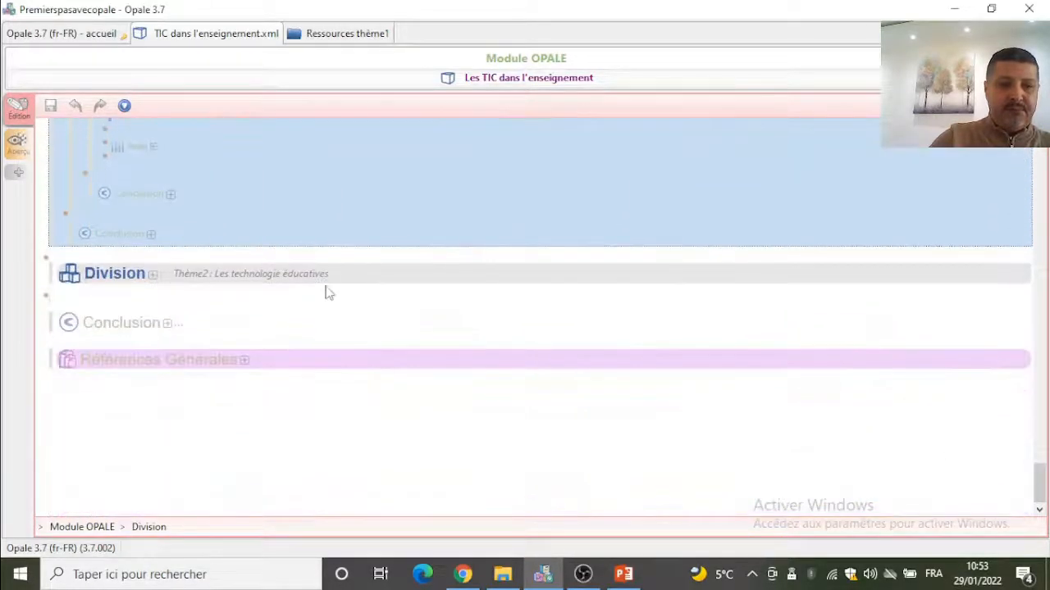
left_click(281, 284)
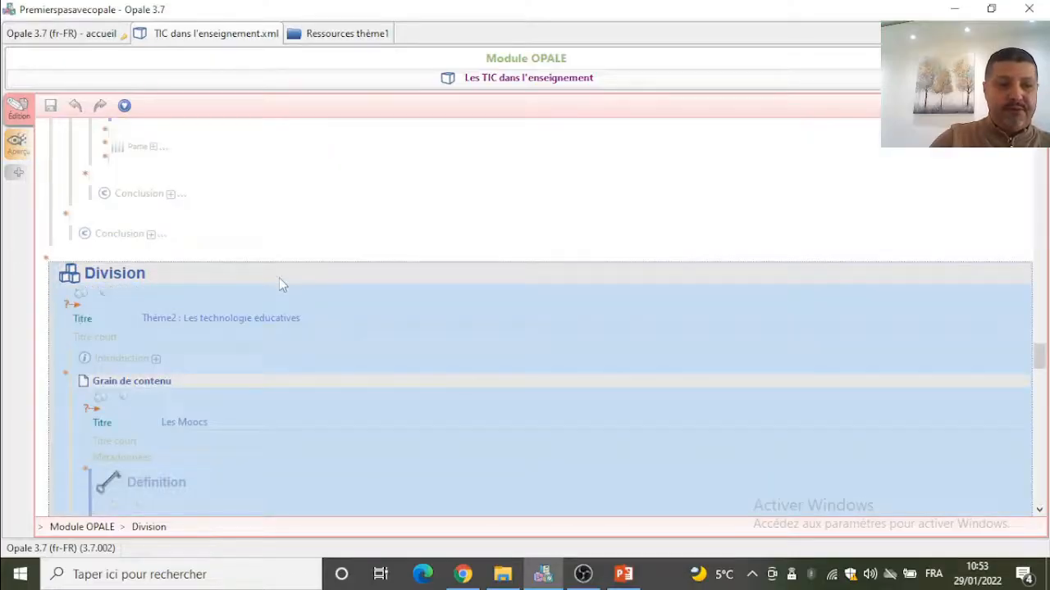
left_click(279, 279)
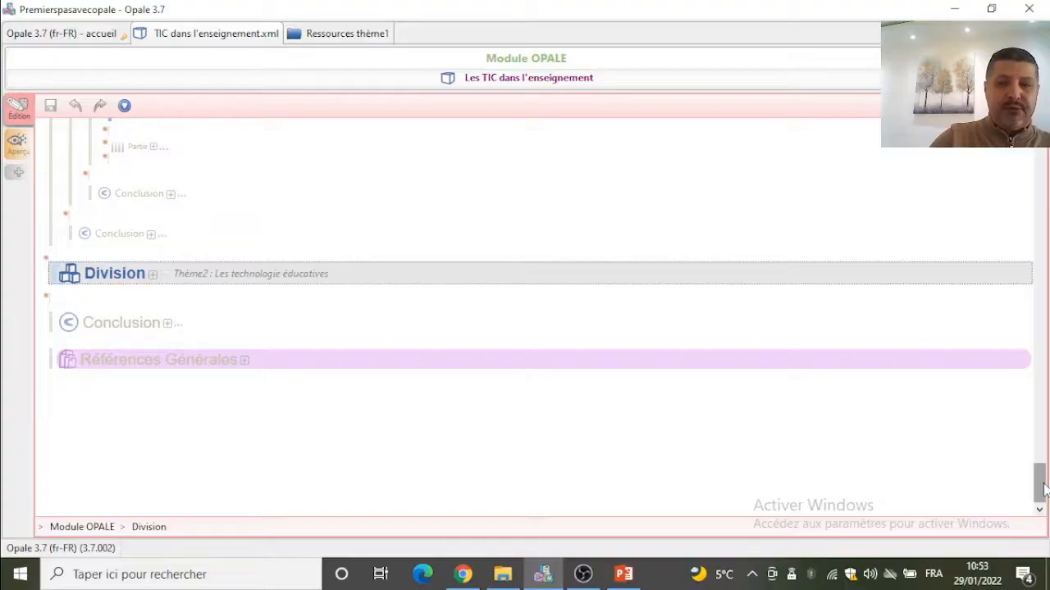
- In the Thème1 division, collapse the "Utilisation de la carte mentale évolutive" content grain and leave the Introduction grain expanded
left_click_drag(1044, 490, 1046, 164)
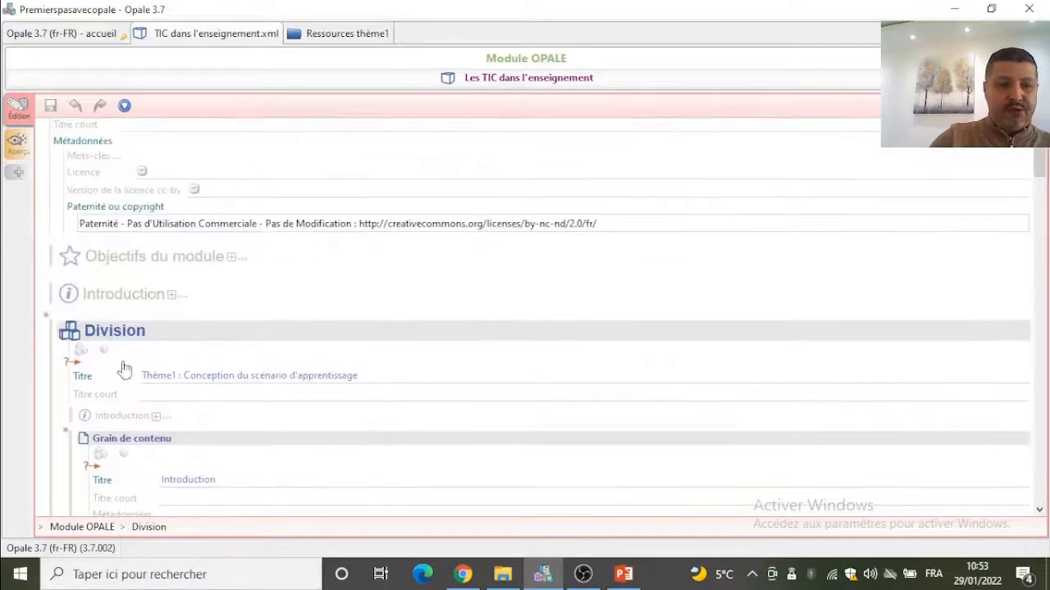
double_click(134, 339)
double_click(135, 338)
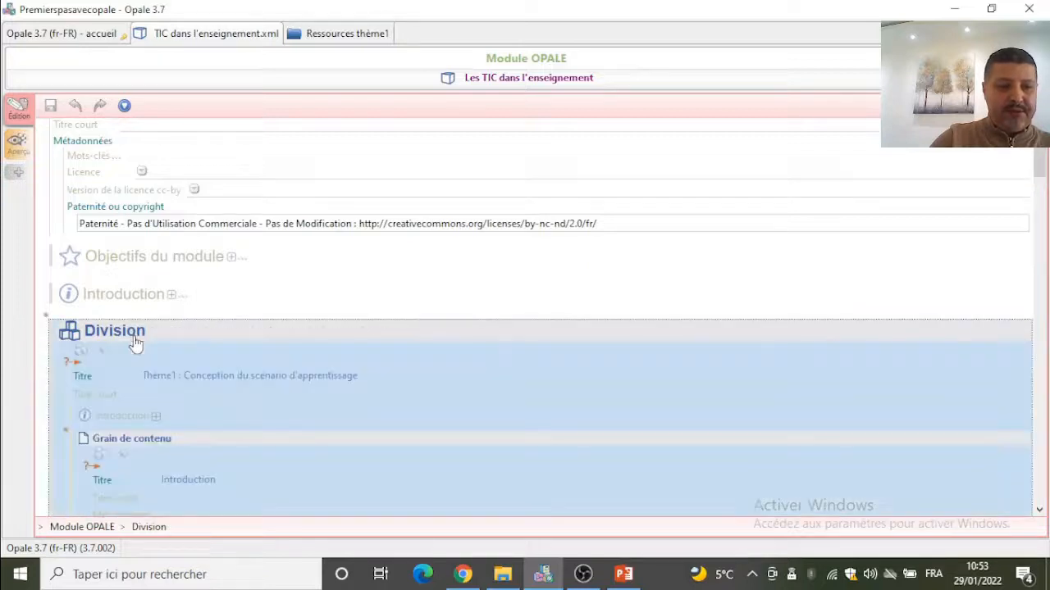
scroll(312, 391, "down", 3)
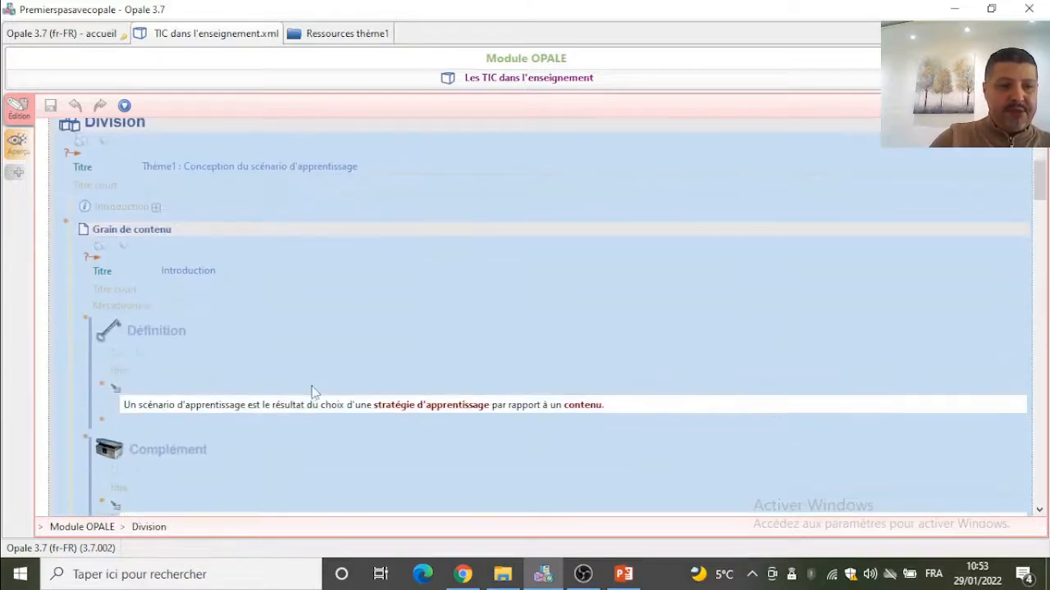
double_click(141, 240)
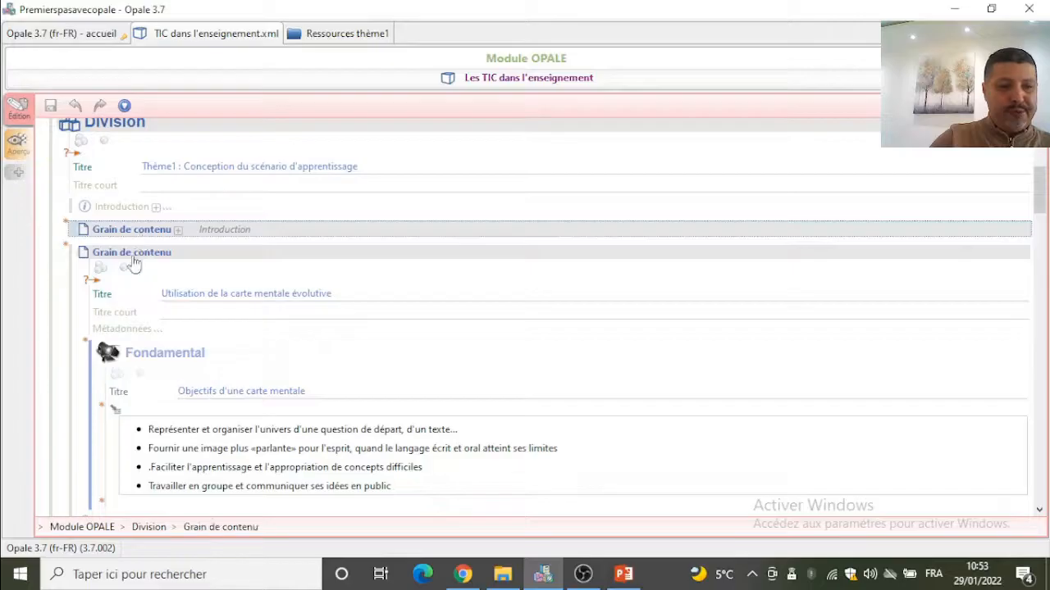
left_click(133, 261)
double_click(134, 258)
double_click(138, 235)
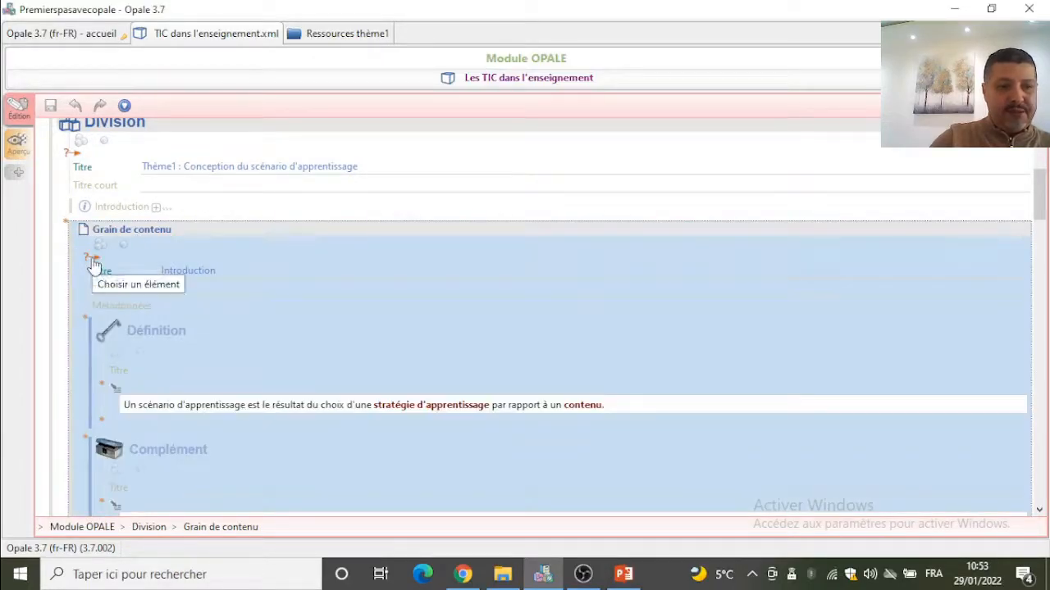
- Externalise the Introduction content grain of Thème1 as an item named "Introduction" in the TIC dans l'enseignement/Contenu space
left_click(93, 261)
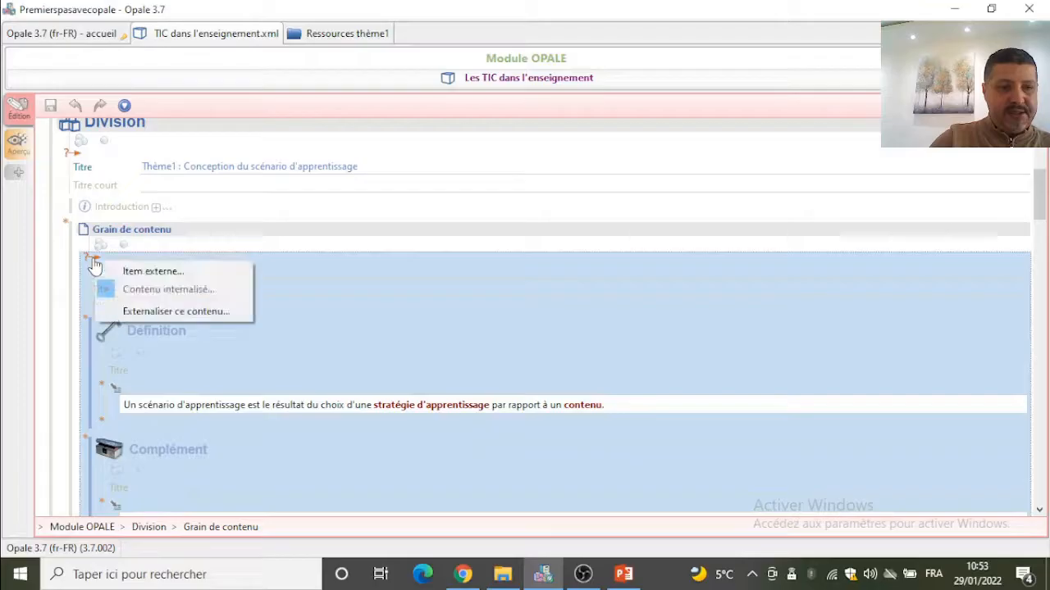
left_click(137, 313)
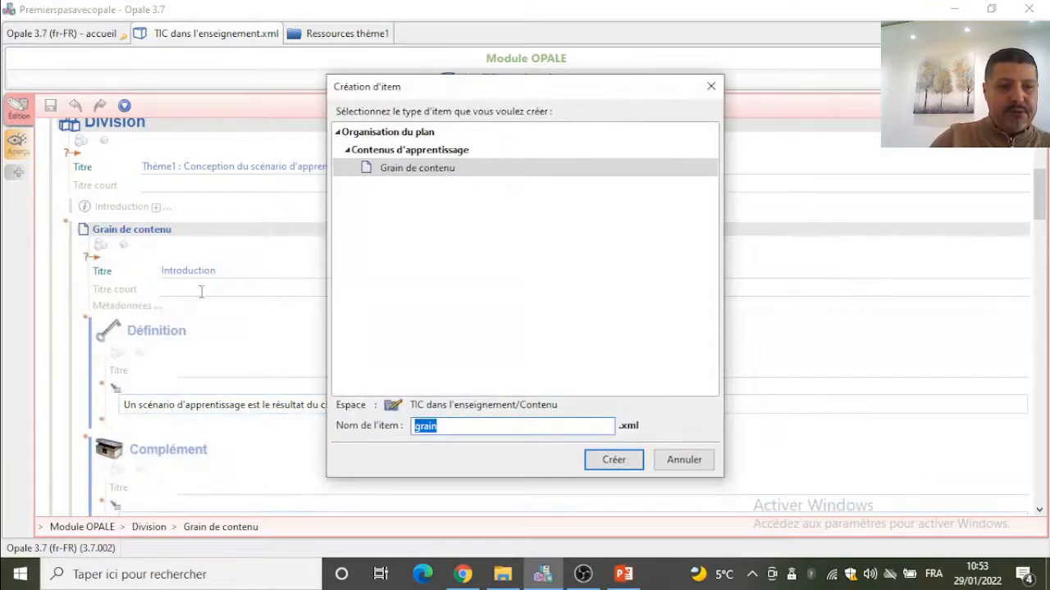
type("Introductio")
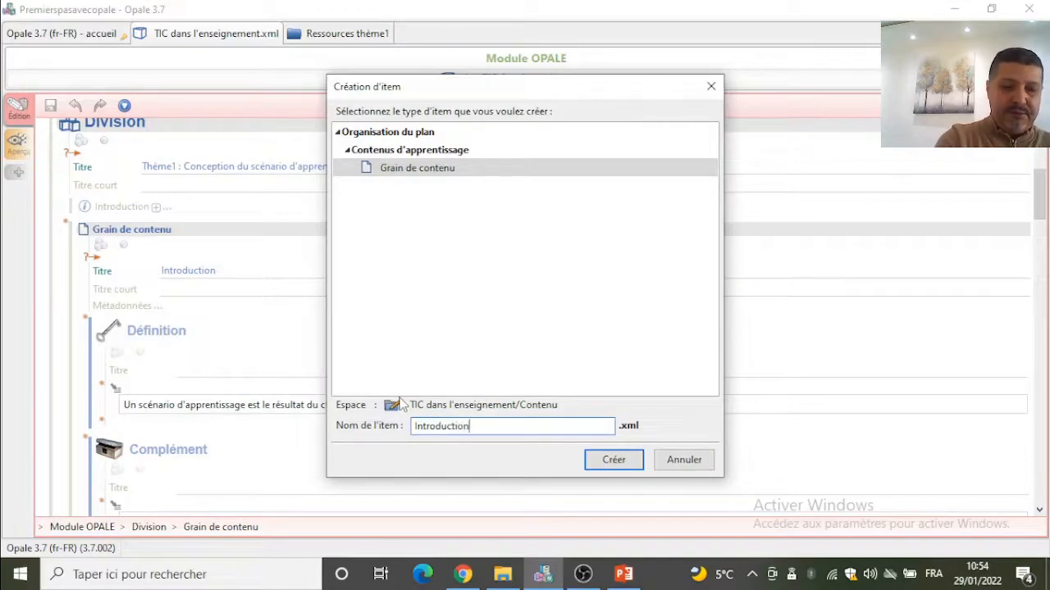
left_click(613, 459)
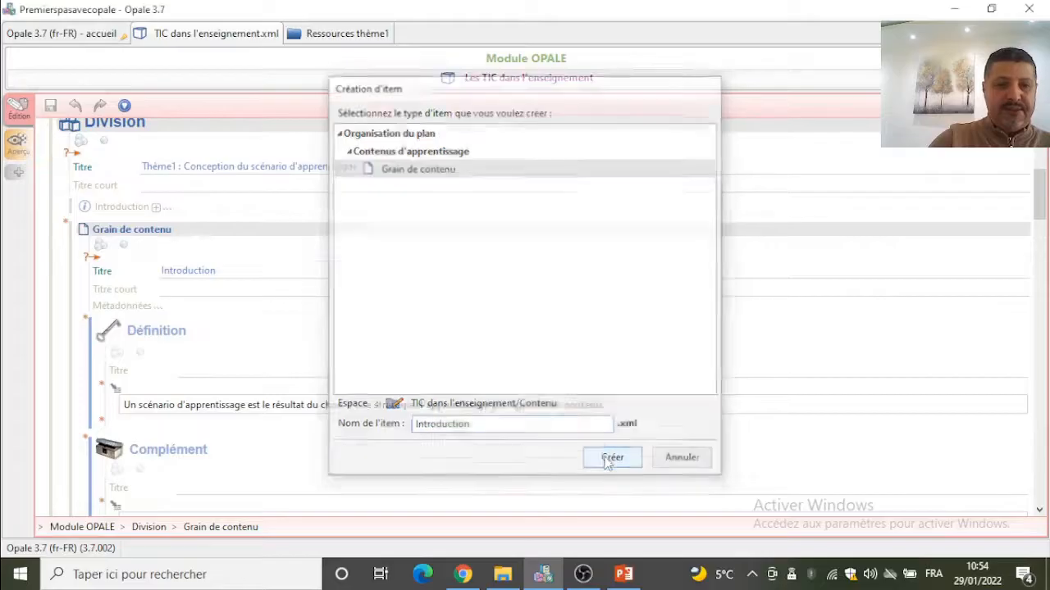
- Restore the explorer beside the editor and move Introduction.xml from Contenu to Grains de contenu in Ressources thème1
left_click(292, 31)
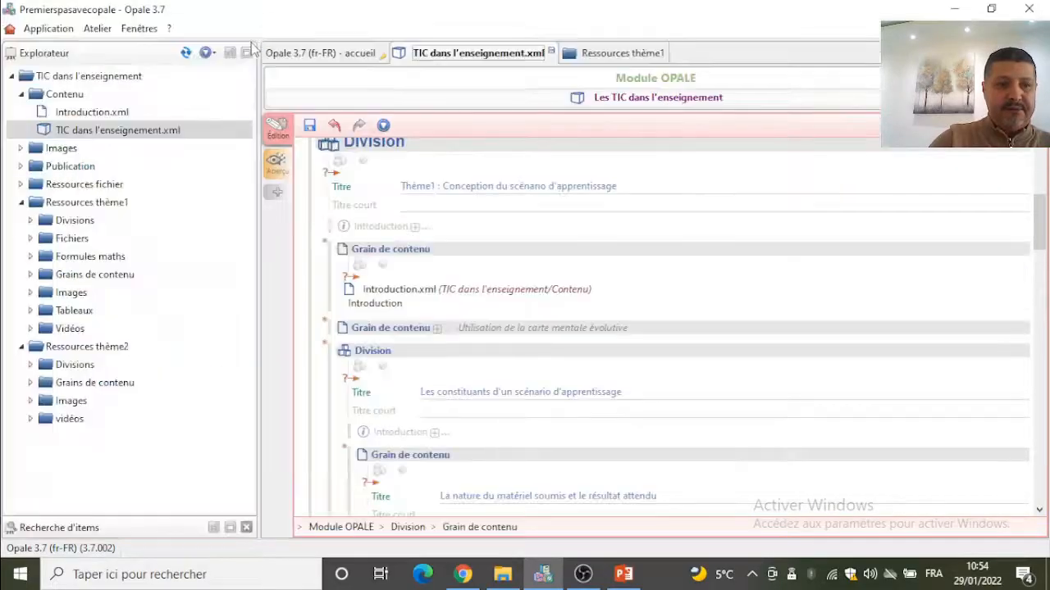
left_click(107, 118)
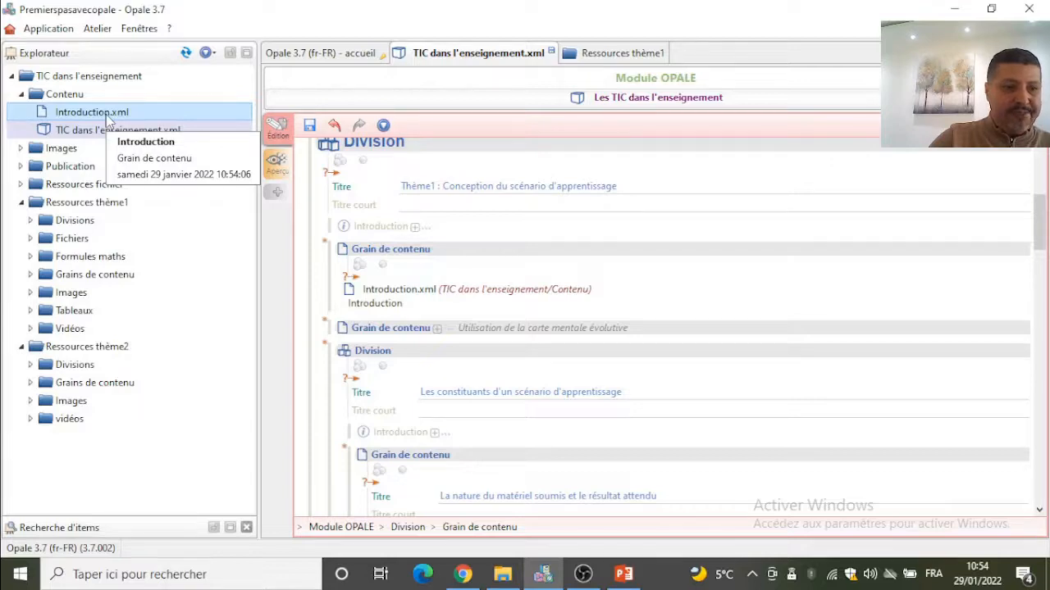
left_click_drag(108, 117, 134, 283)
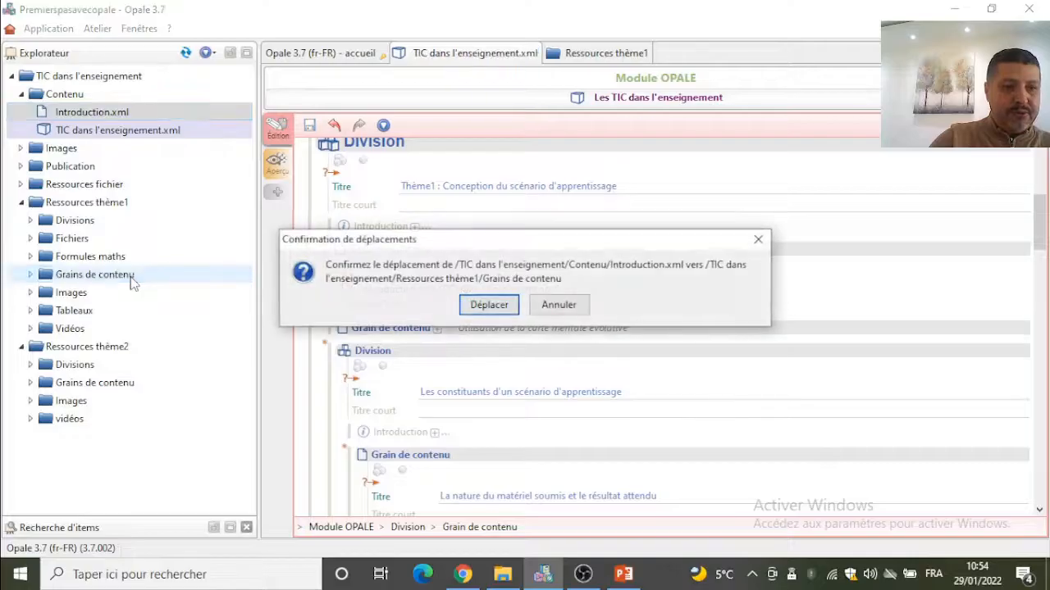
left_click(467, 305)
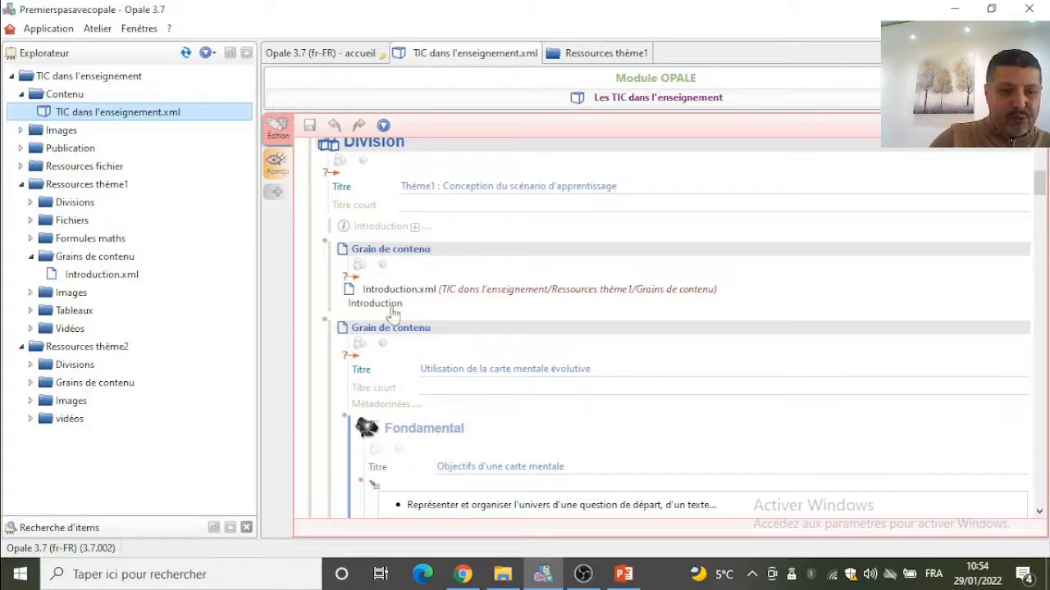
- Open Introduction.xml from its reference in the module, examine its content blocks, and close it
double_click(380, 294)
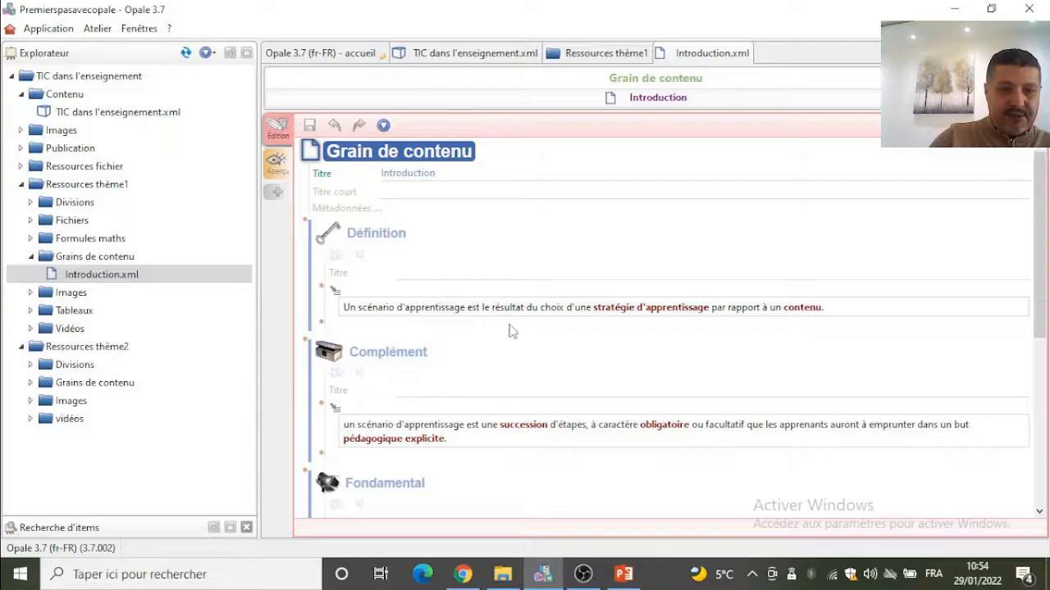
scroll(509, 336, "down", 6)
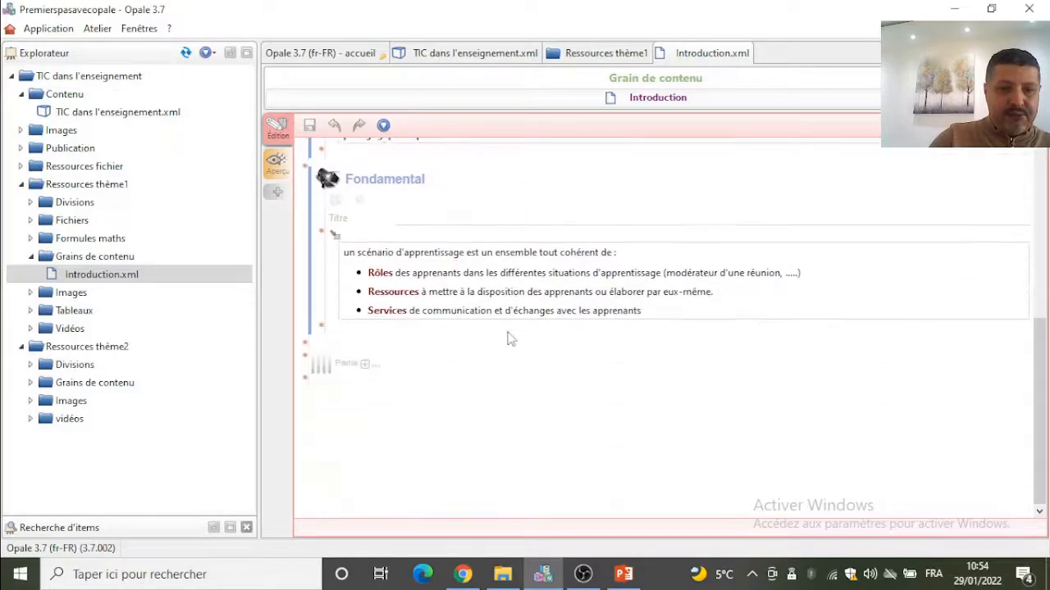
scroll(509, 337, "up", 6)
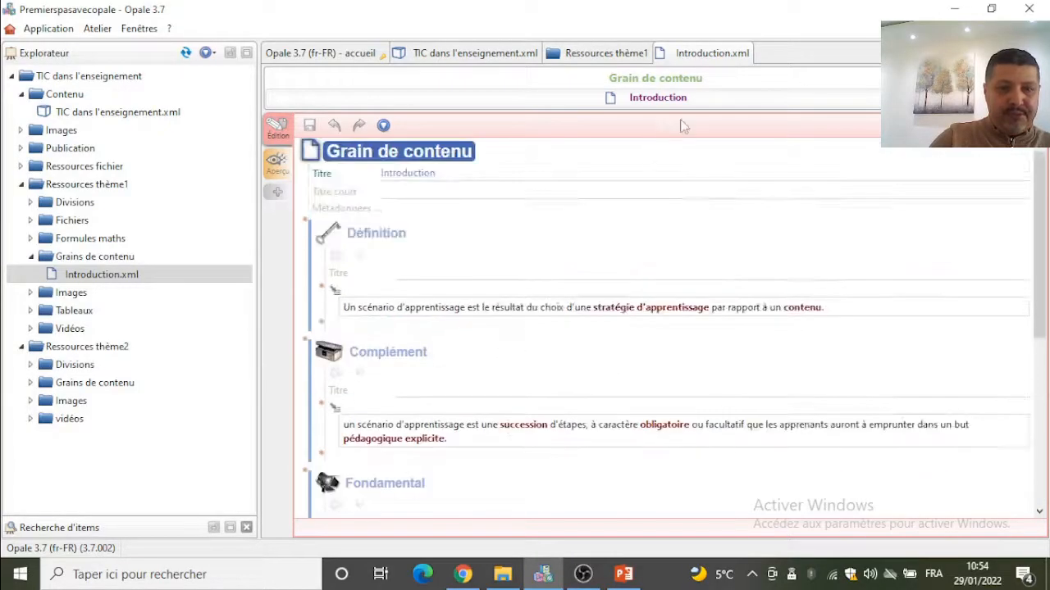
double_click(680, 60)
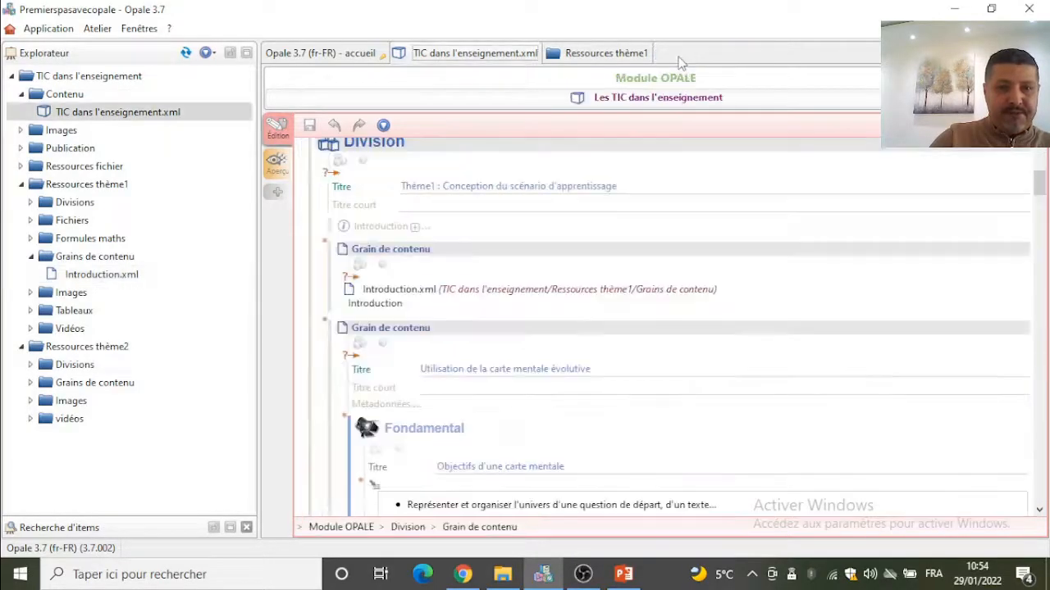
left_click(351, 359)
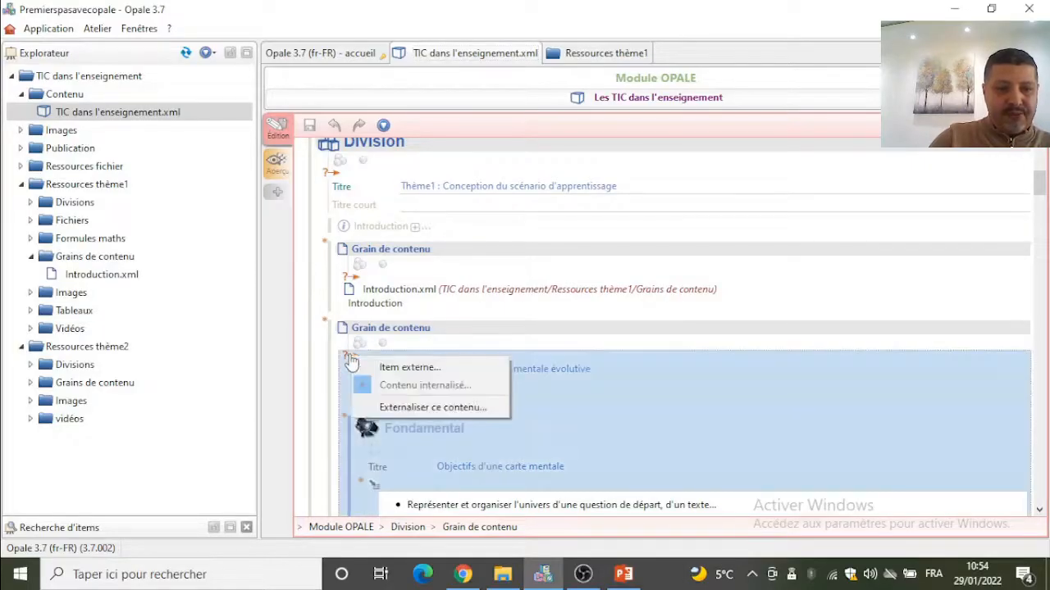
left_click(402, 406)
left_click(706, 90)
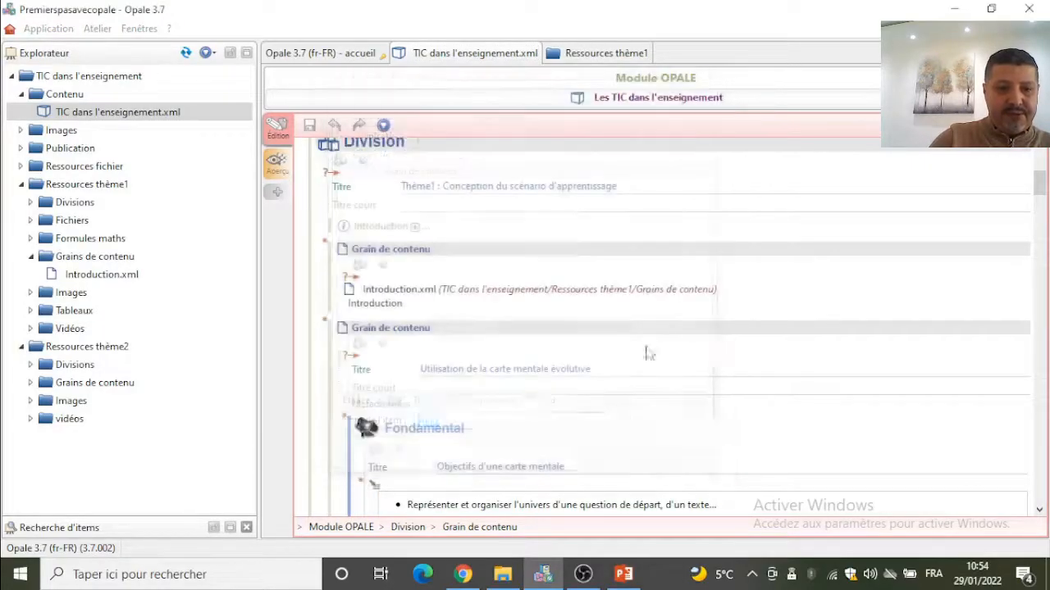
- Externalise the second content grain of Thème1, using its copied title "Utilisation de la carte mentale évolutive" as the item name
triple_click(574, 372)
key("ctrl+c")
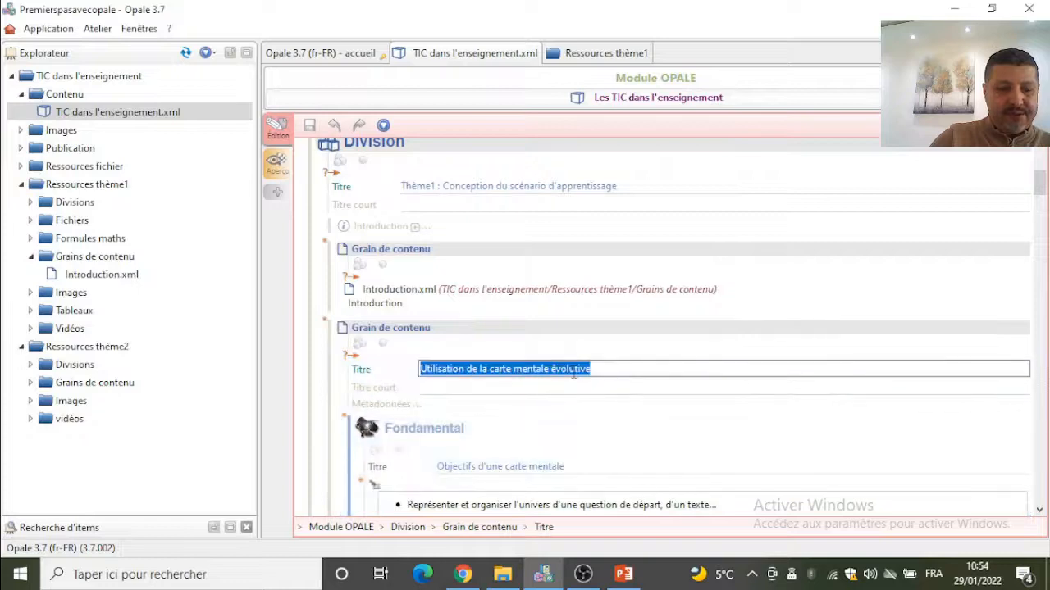
left_click(352, 358)
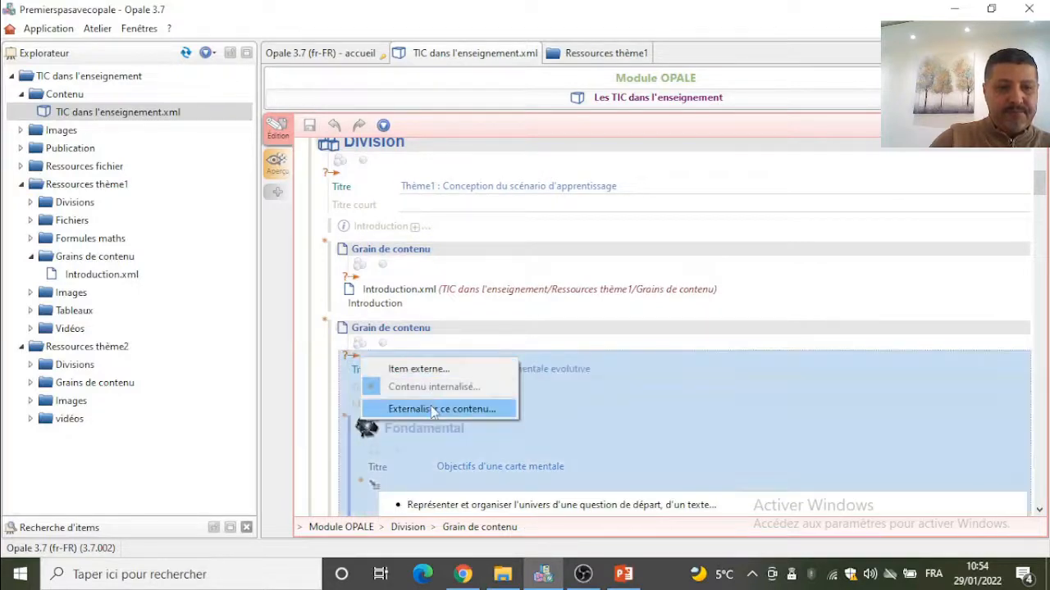
left_click(435, 408)
key("ctrl+v")
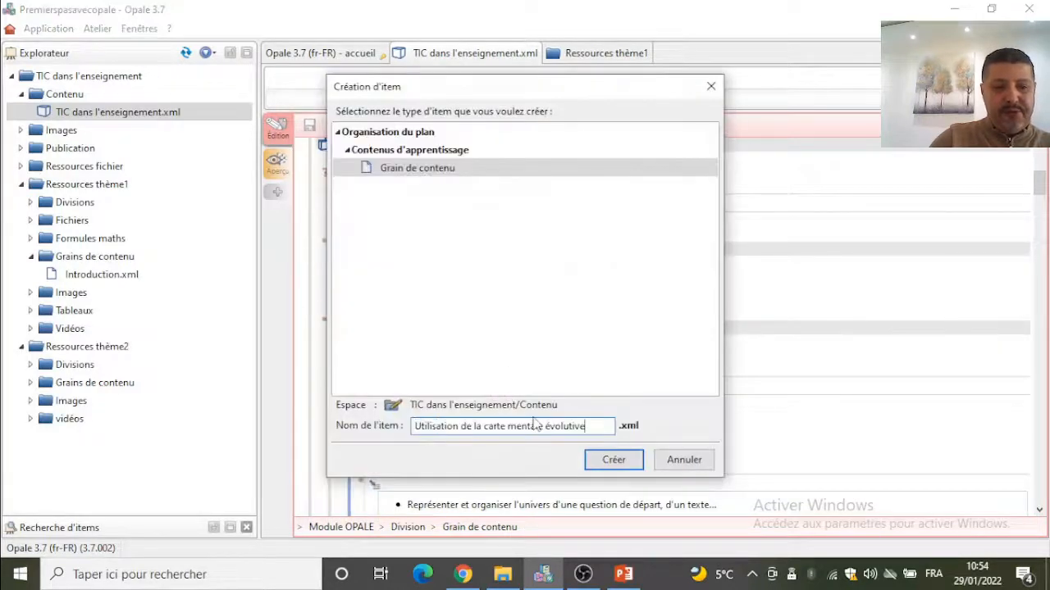
left_click(613, 460)
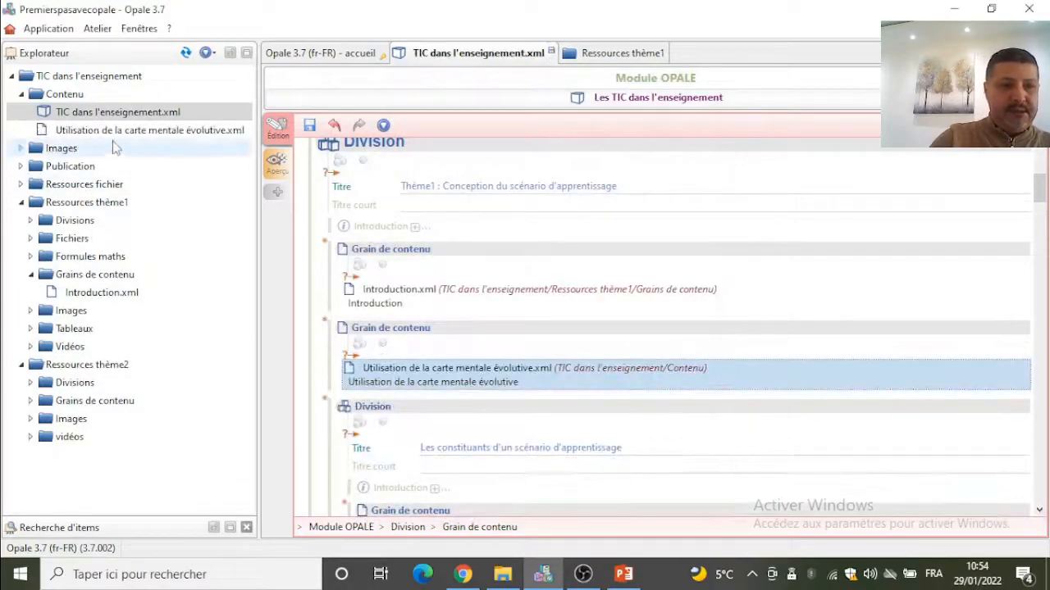
- Move "Utilisation de la carte mentale évolutive.xml" from Contenu to Grains de contenu in Ressources thème1
left_click(117, 134)
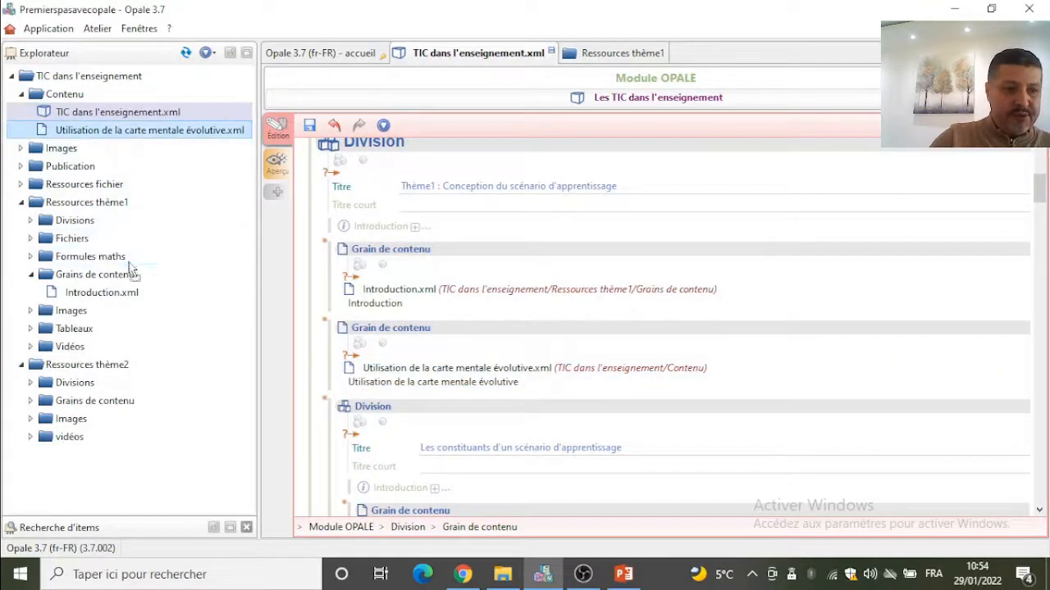
mouse_move(130, 300)
left_mouse_down()
mouse_move(134, 307)
mouse_move(136, 262)
mouse_move(134, 280)
left_mouse_up()
left_click(487, 304)
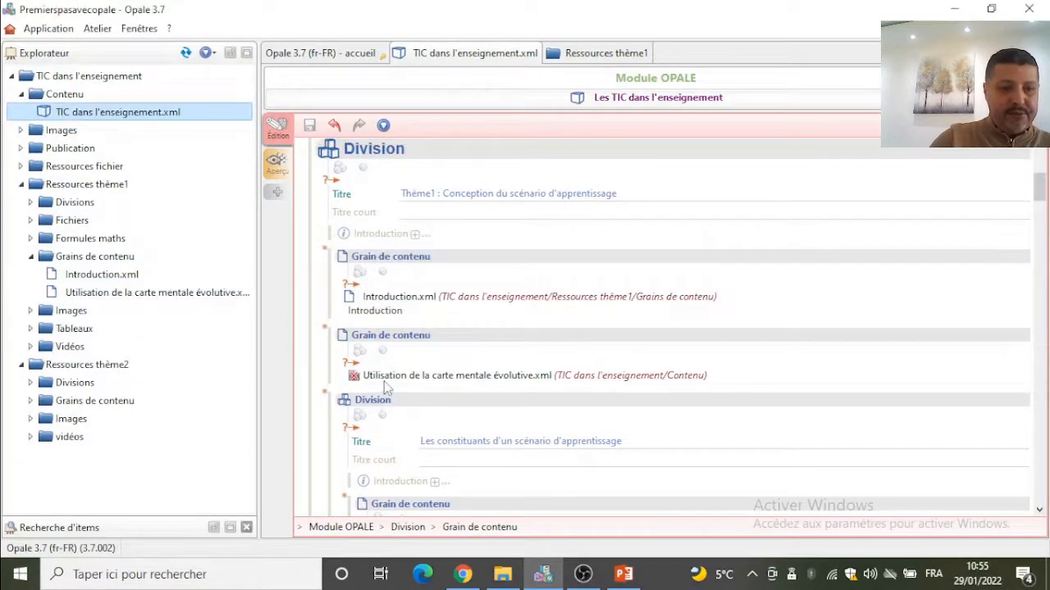
scroll(423, 351, "down", 2)
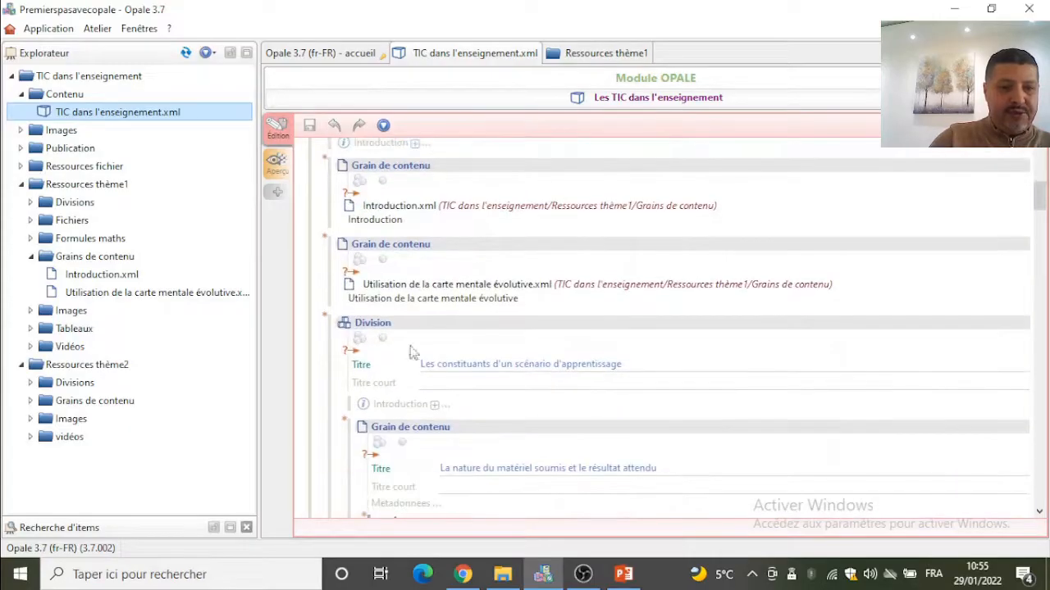
left_click(350, 351)
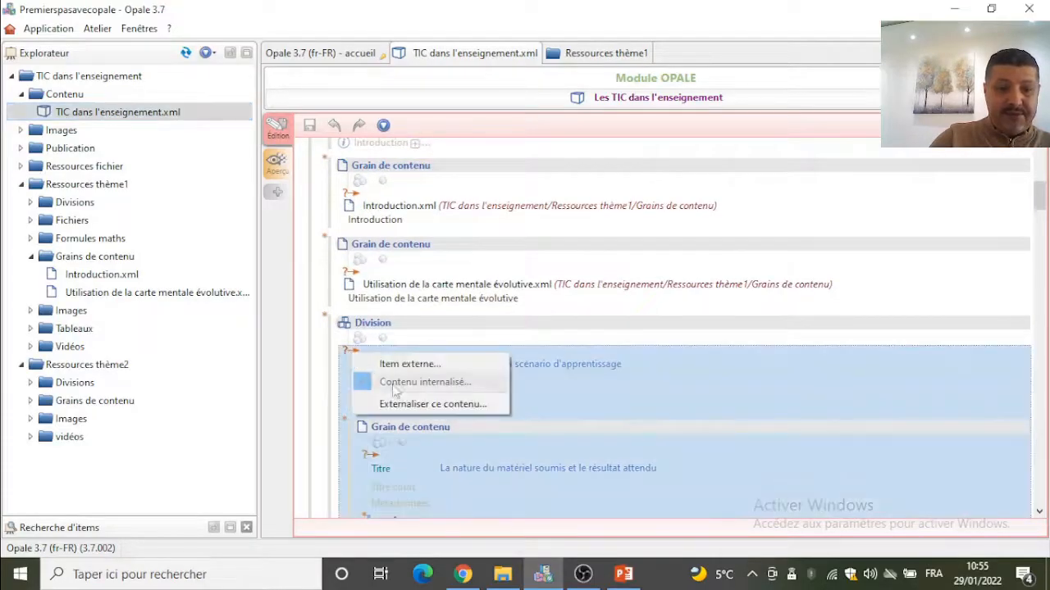
left_click(397, 404)
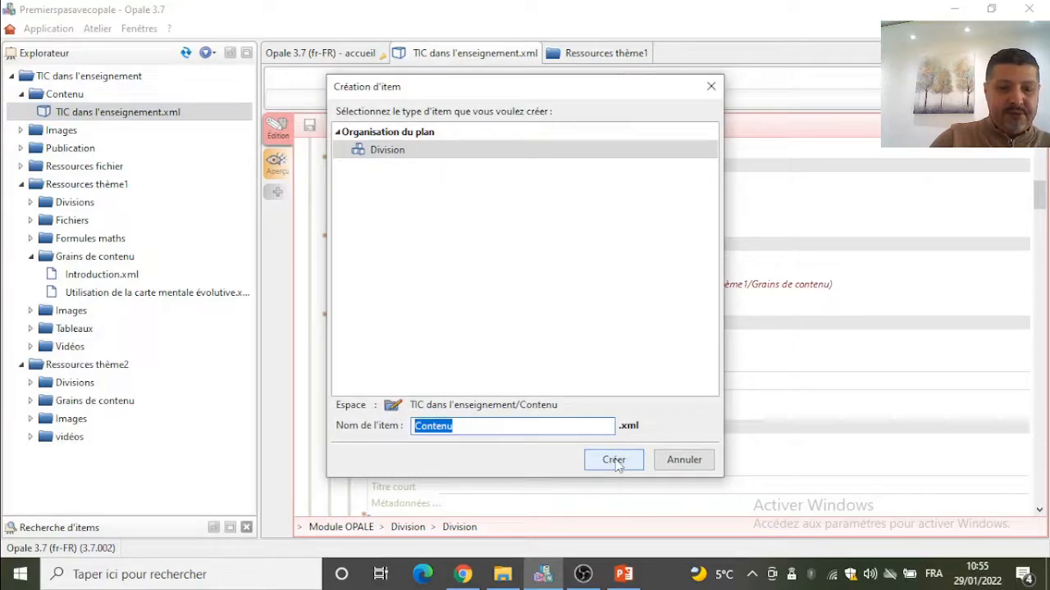
left_click(710, 86)
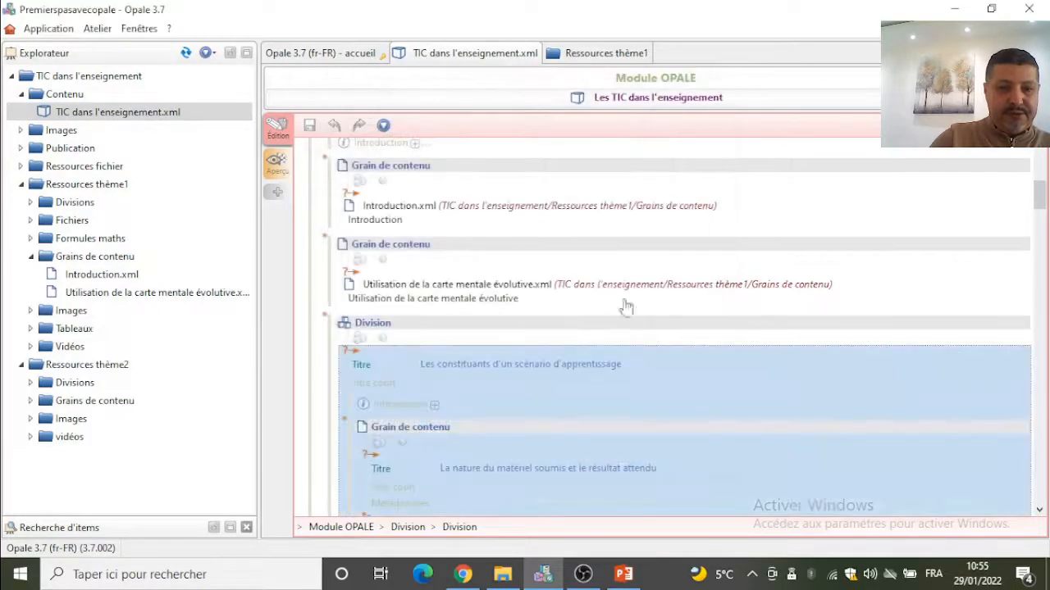
- Externalise the subdivision of Thème1, using its copied title "Les constituants d'un scénario d'apprentissage" as the item name
left_click(545, 361)
double_click(543, 361)
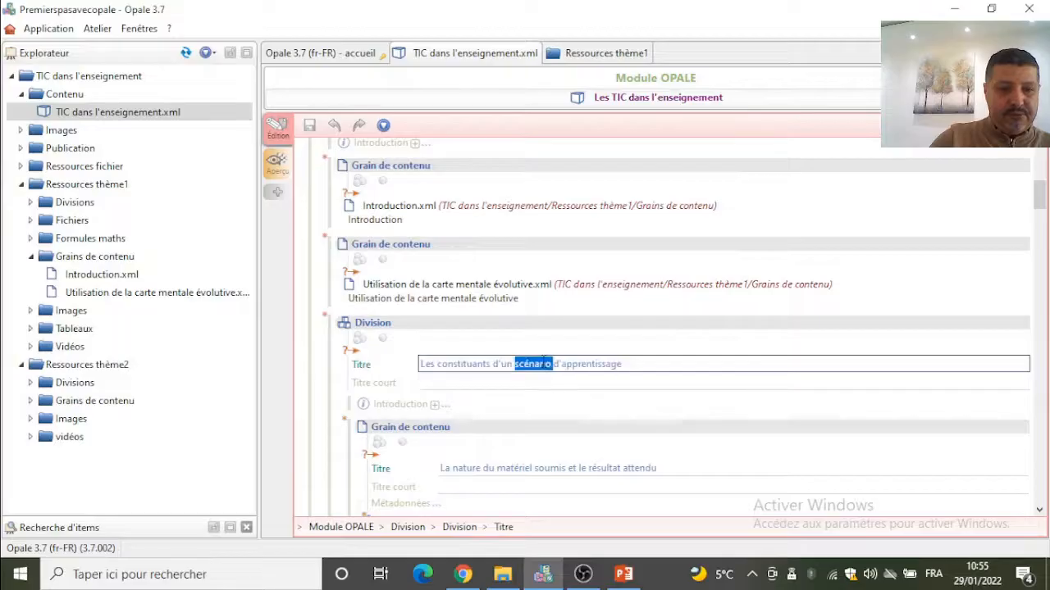
triple_click(543, 361)
key("ctrl+c")
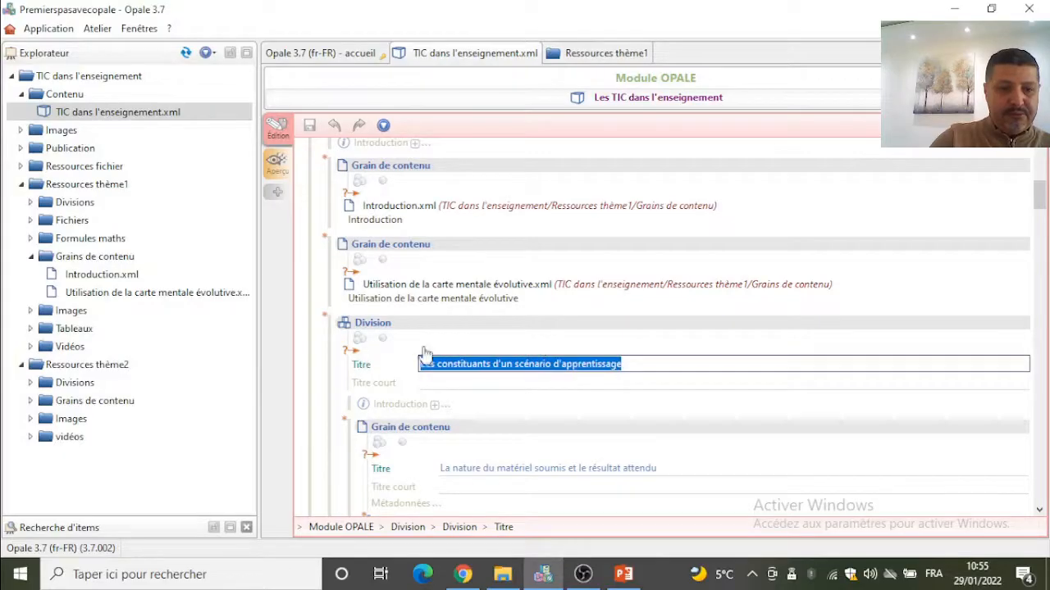
left_click(351, 353)
left_click(390, 408)
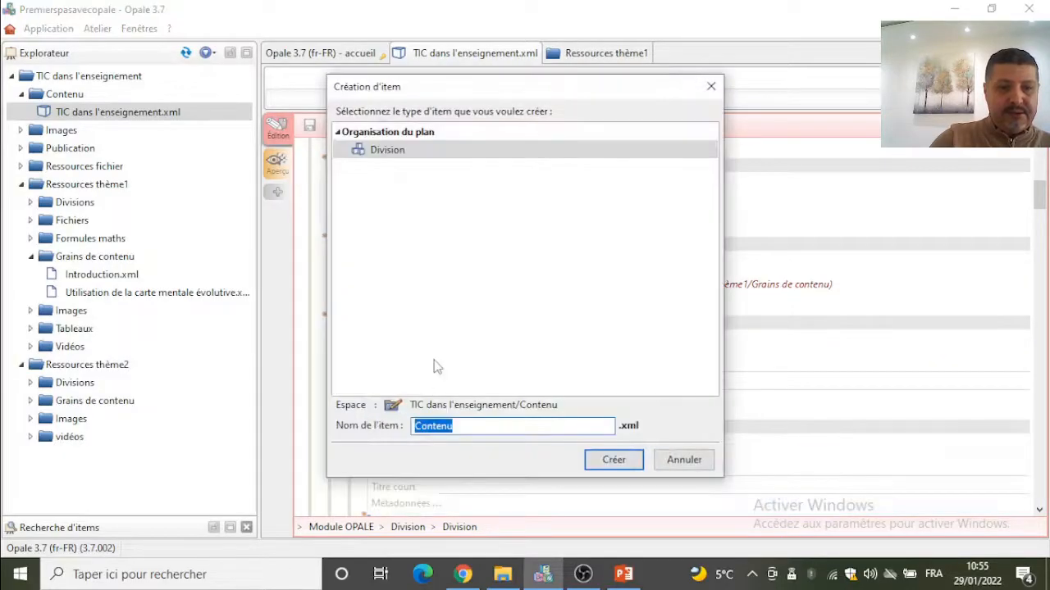
key("ctrl+v")
left_click(607, 460)
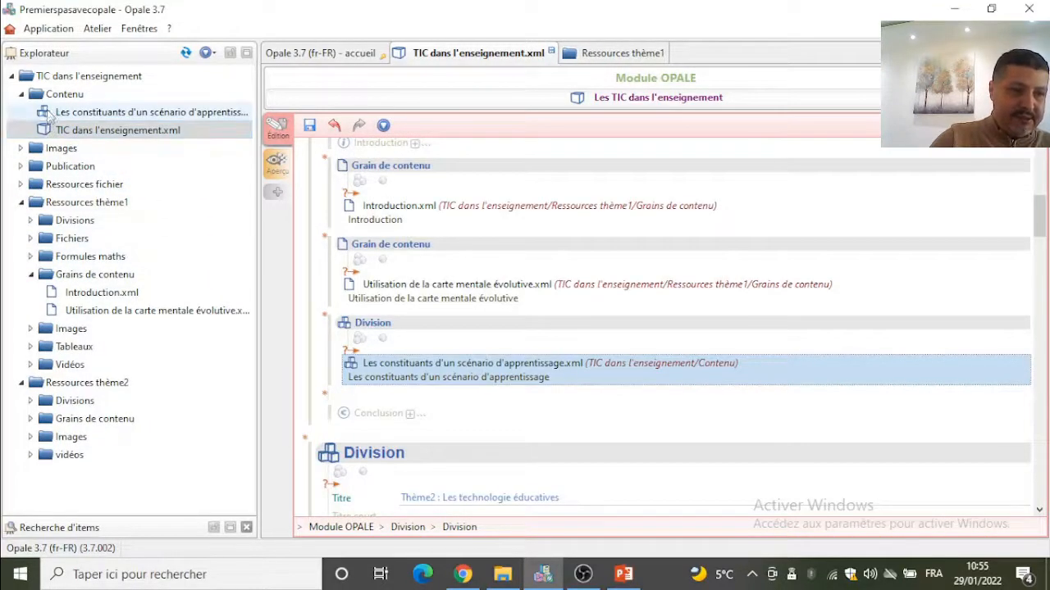
- Move "Les constituants d'un scénario d'apprentissage.xml" from Contenu to Divisions in Ressources thème1
left_click(78, 115)
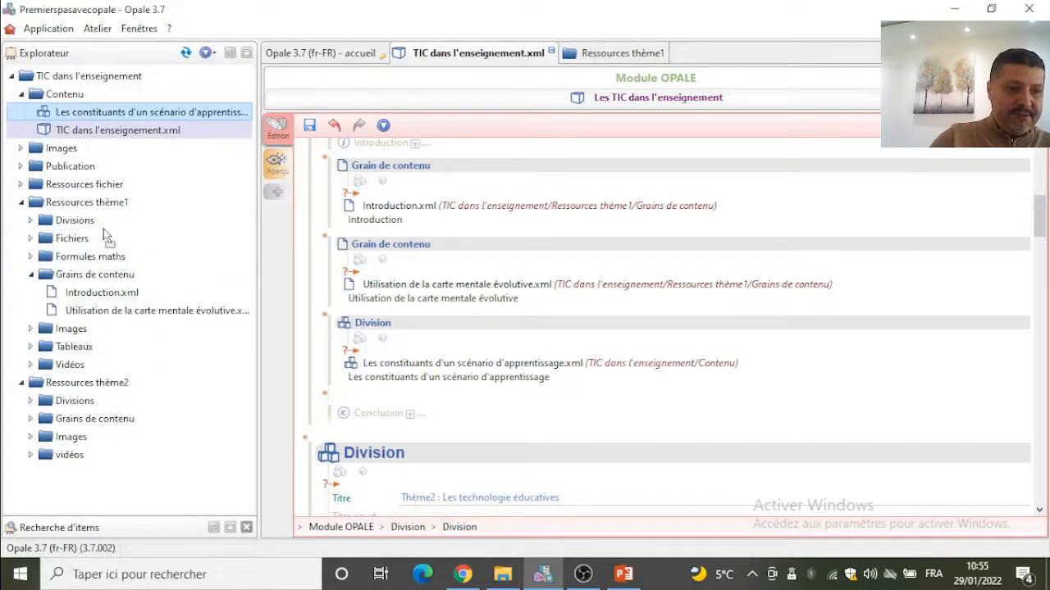
left_click_drag(91, 228, 91, 225)
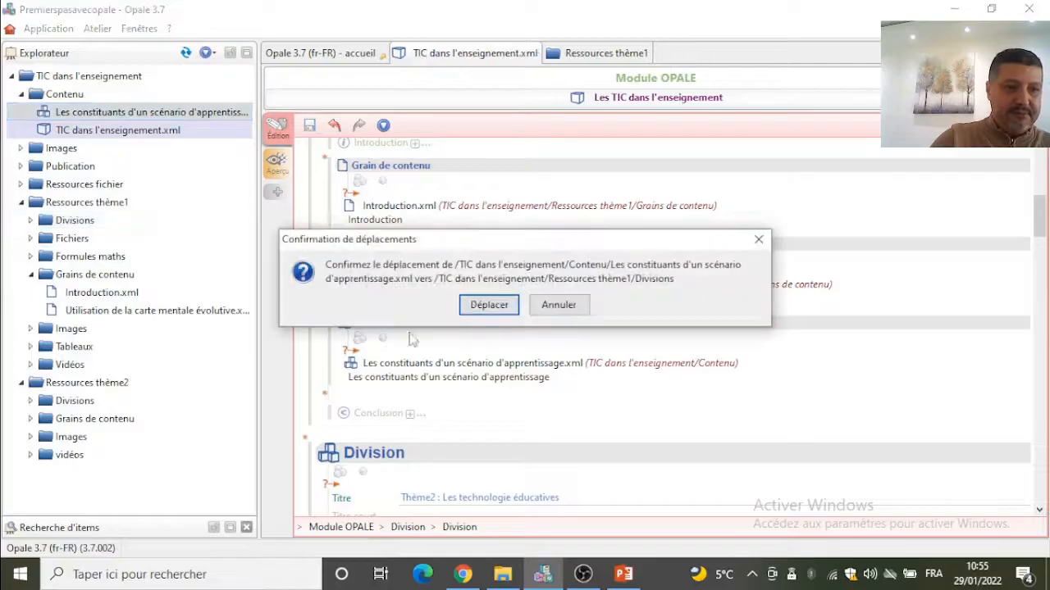
left_click(476, 308)
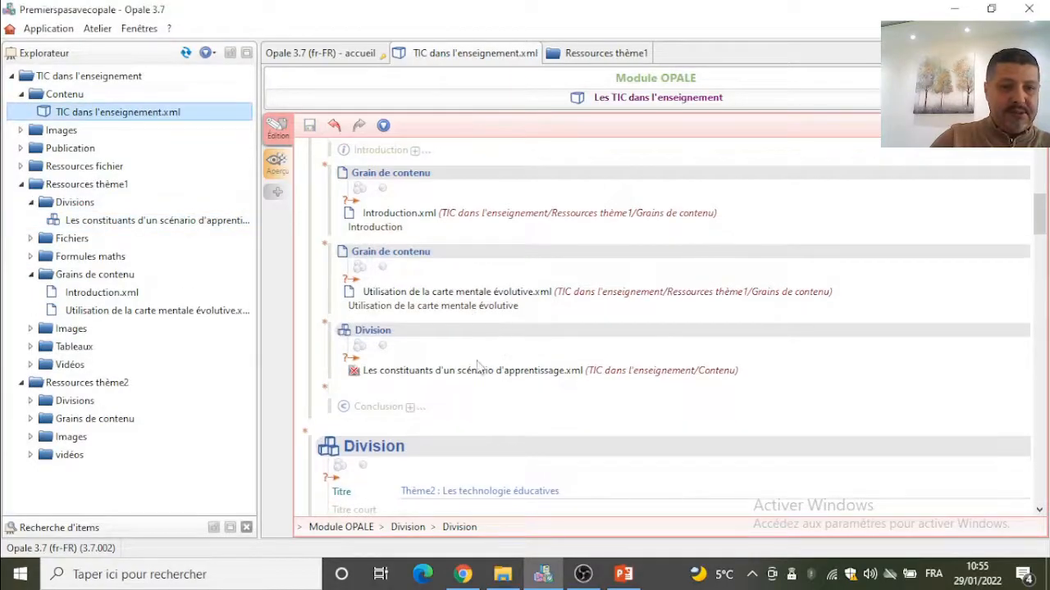
- Externalise the first content grain of Thème2, using its copied title "Les Moocs" as the item name
scroll(487, 354, "down", 3)
scroll(461, 325, "down", 2)
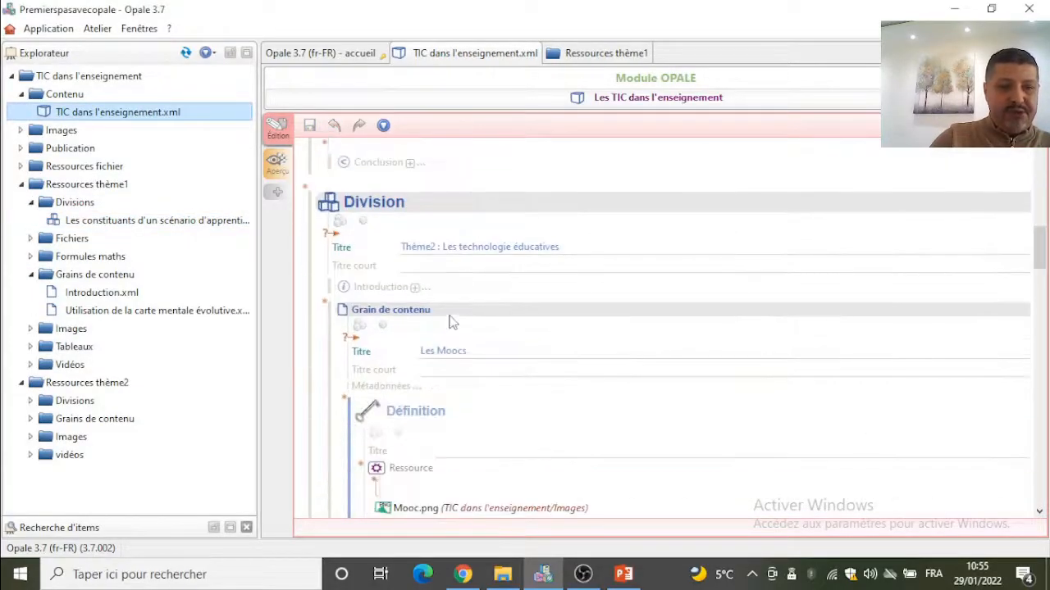
scroll(488, 267, "down", 2)
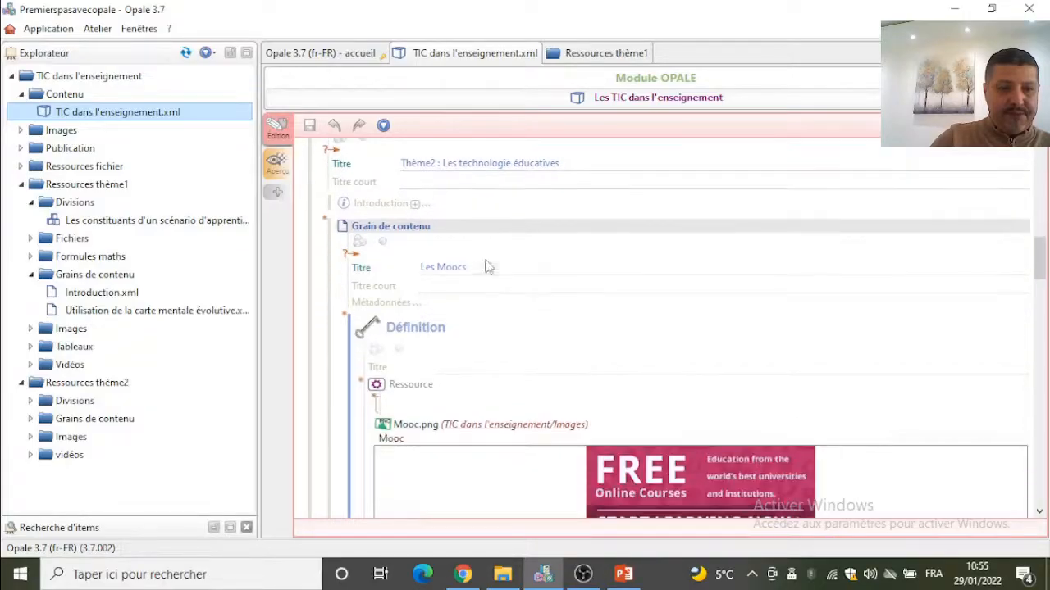
left_click(433, 268)
key("ctrl+c")
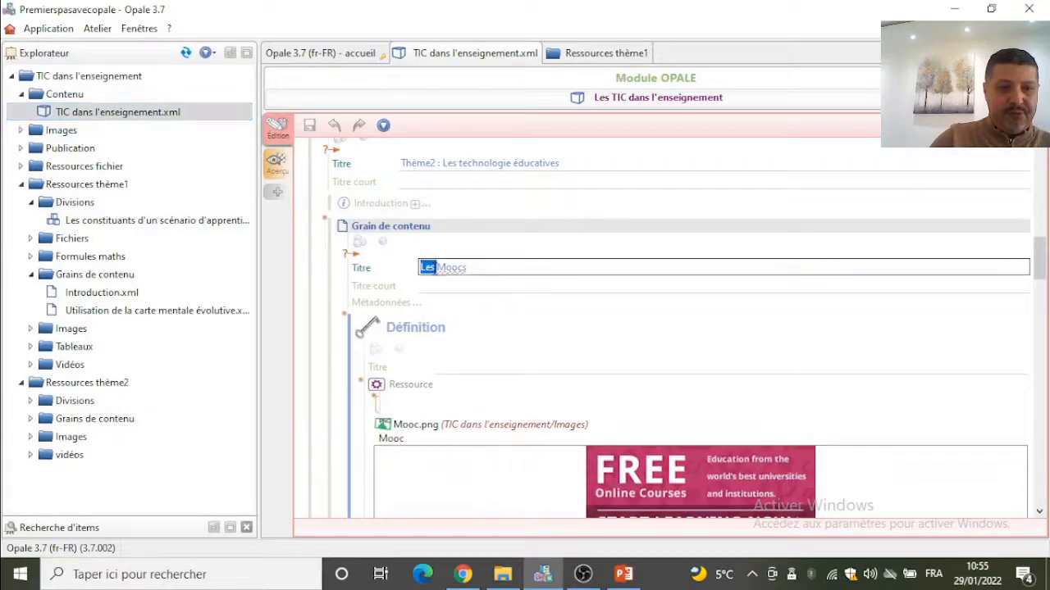
left_click(352, 255)
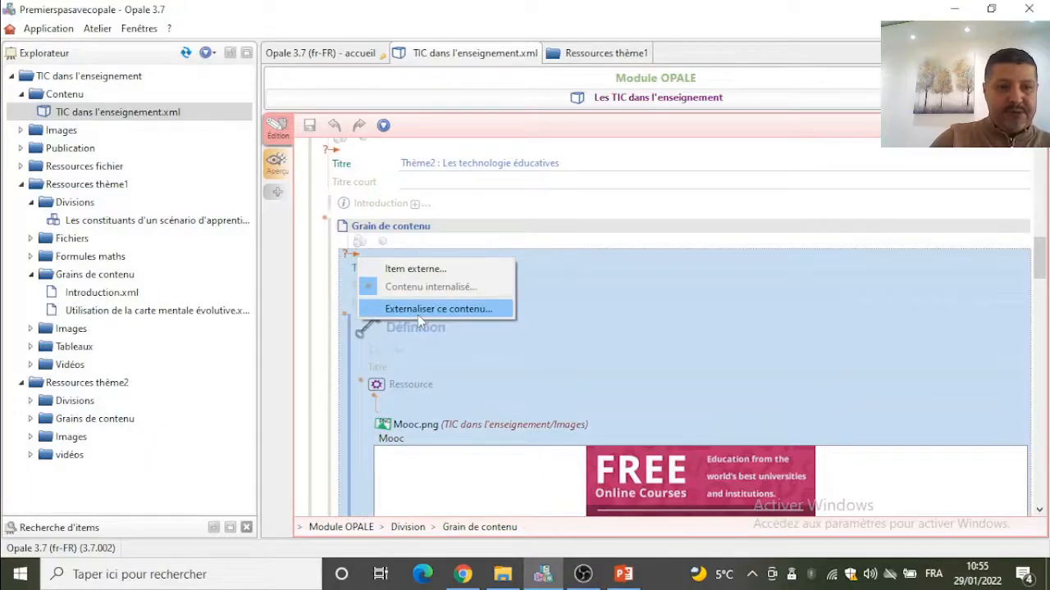
left_click(417, 309)
key("ctrl+v")
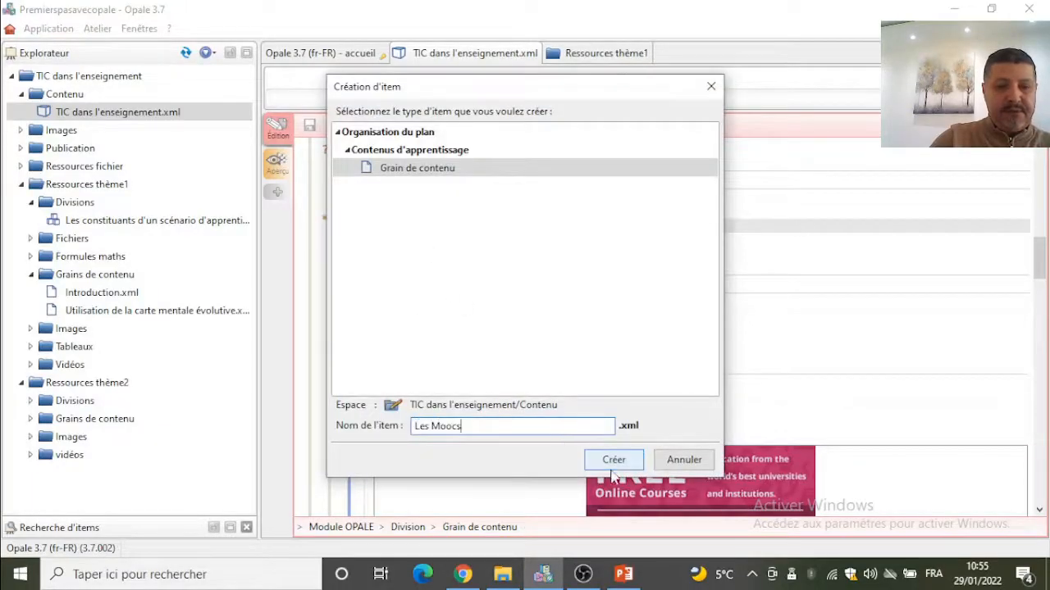
left_click(618, 462)
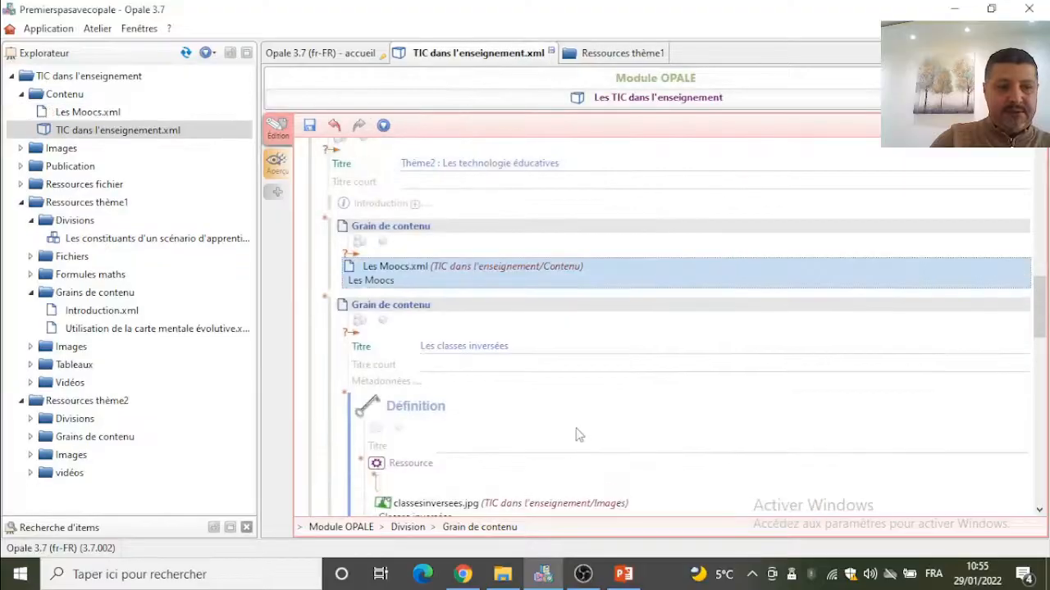
- Move "Les Moocs.xml" from Contenu to Grains de contenu in Ressources thème2
left_click(96, 119)
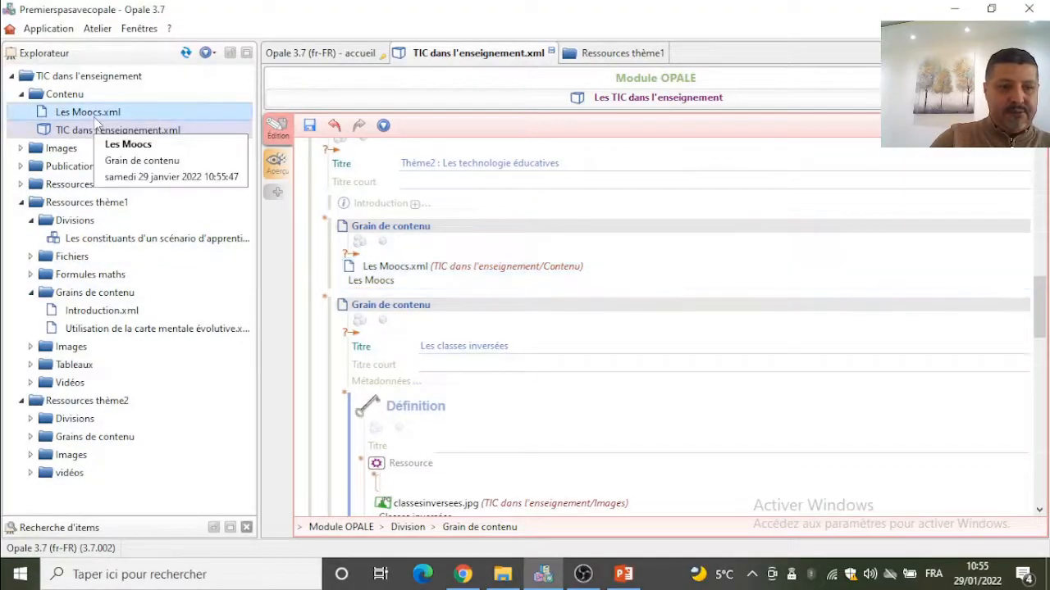
left_click_drag(95, 119, 92, 442)
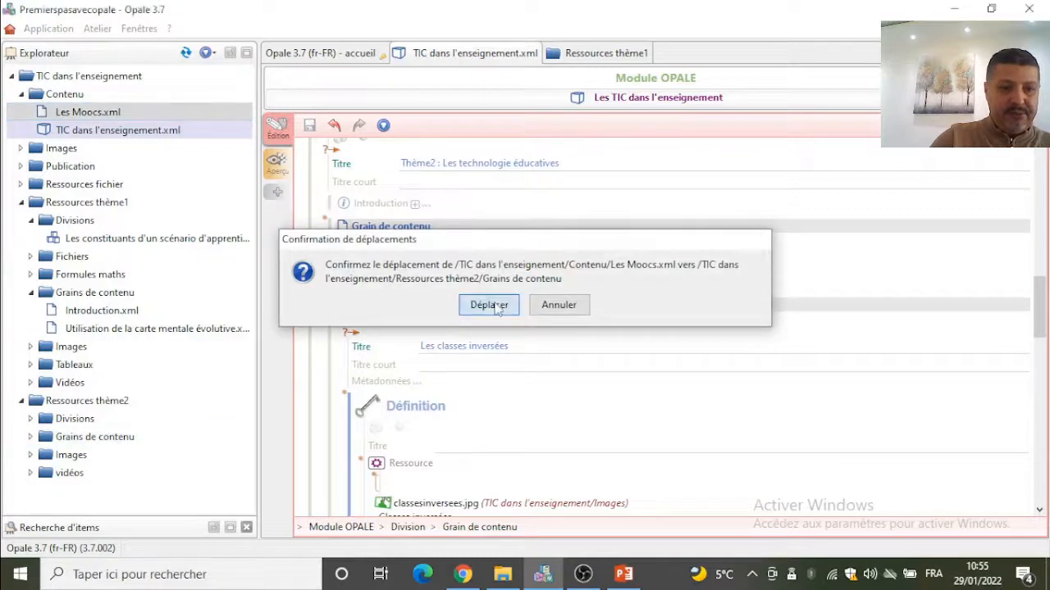
left_click(488, 302)
- Externalise the second content grain of Thème2, using its copied title "Les classes inversées" as the item name
double_click(494, 345)
triple_click(497, 343)
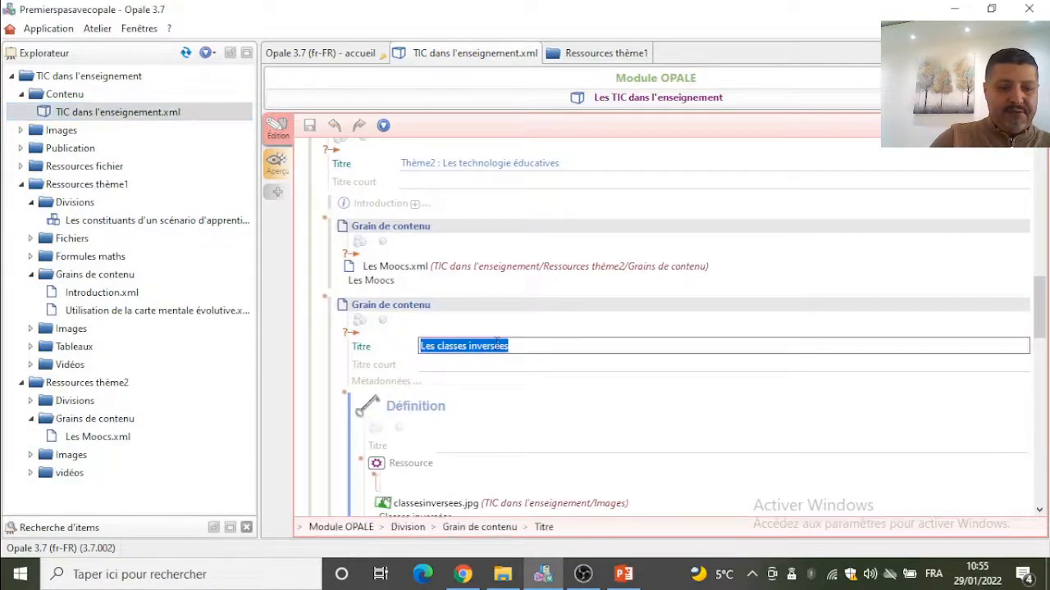
right_click(355, 344)
left_click(427, 387)
key("ctrl+v")
left_click(614, 459)
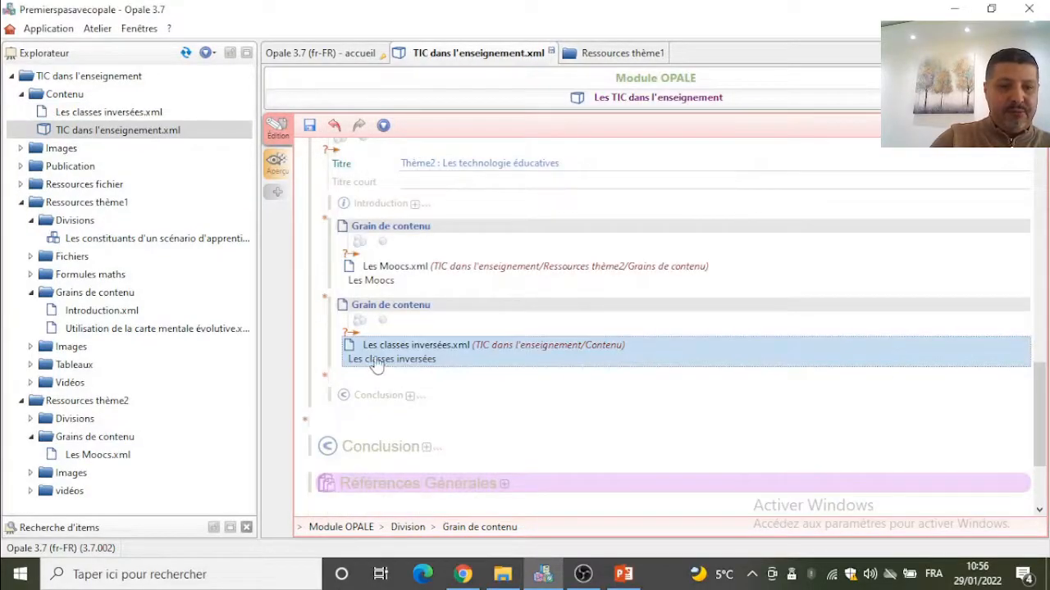
- Move "Les classes inversées.xml" from Contenu to Grains de contenu in Ressources thème2
left_click(75, 114)
left_click_drag(143, 443, 103, 438)
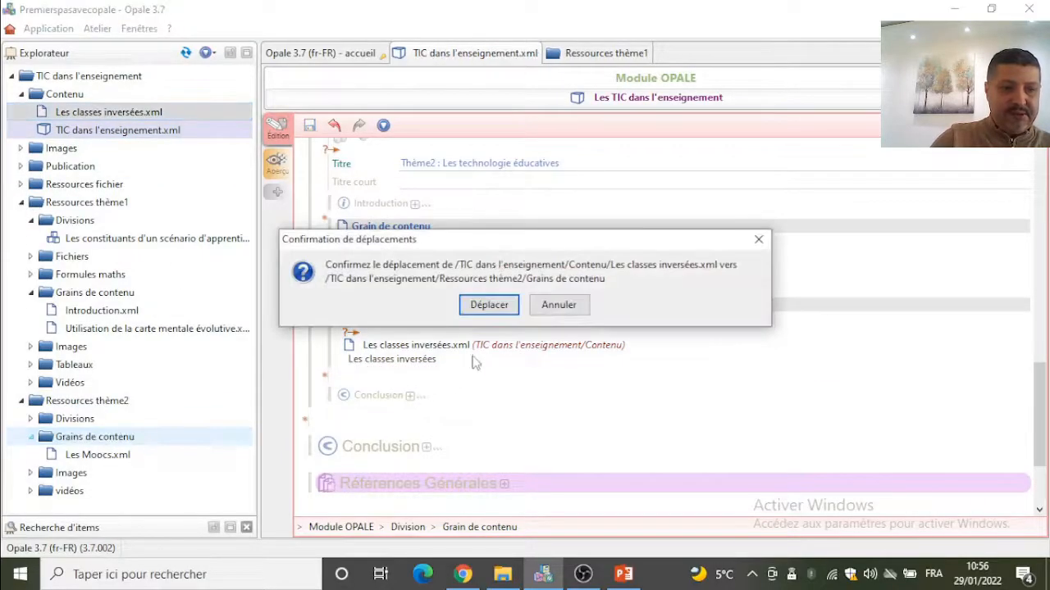
left_click(488, 305)
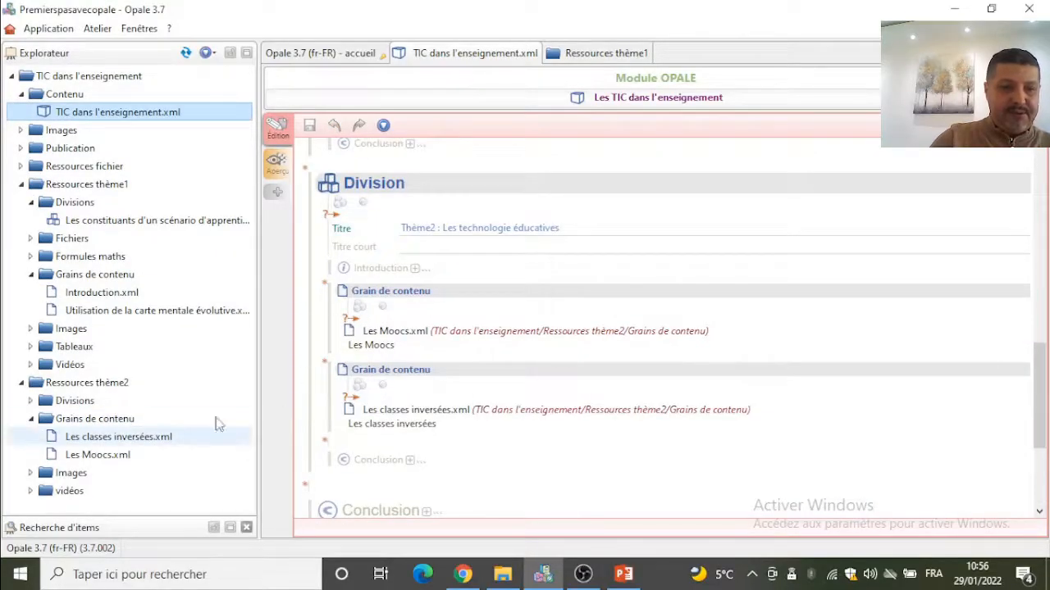
- Review the external references in both theme divisions, opening and closing "Les constituants d'un scénario d'apprentissage.xml" from its reference in Thème1
scroll(324, 386, "up", 3)
scroll(324, 392, "up", 3)
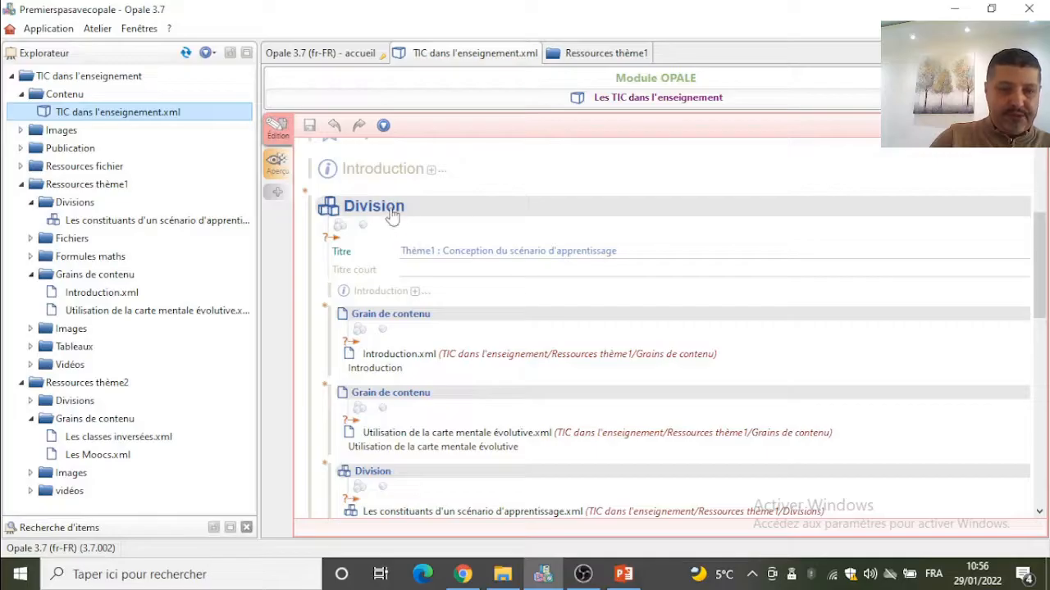
scroll(394, 462, "down", 1)
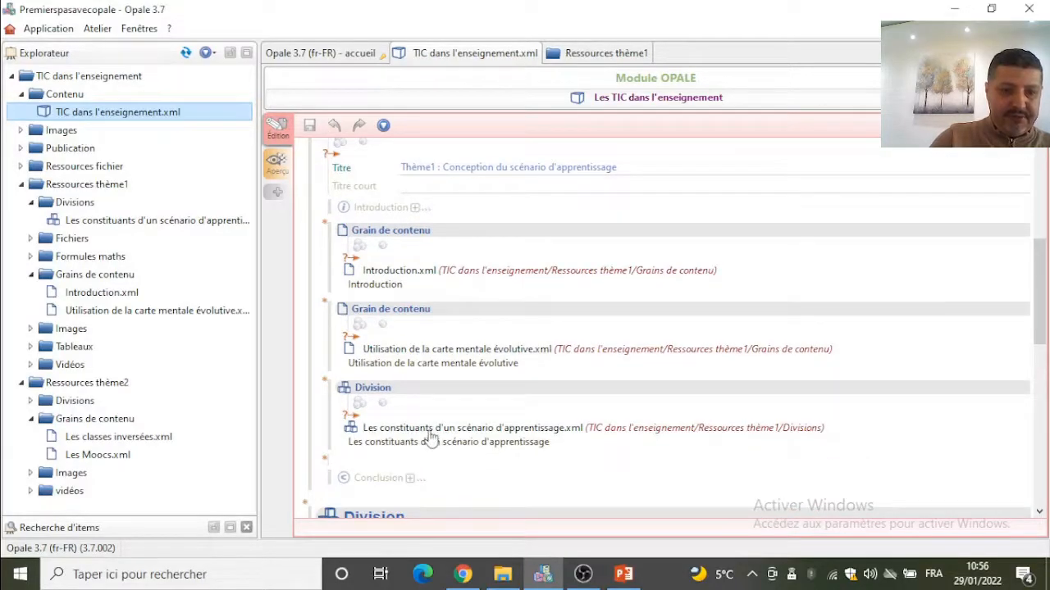
double_click(431, 439)
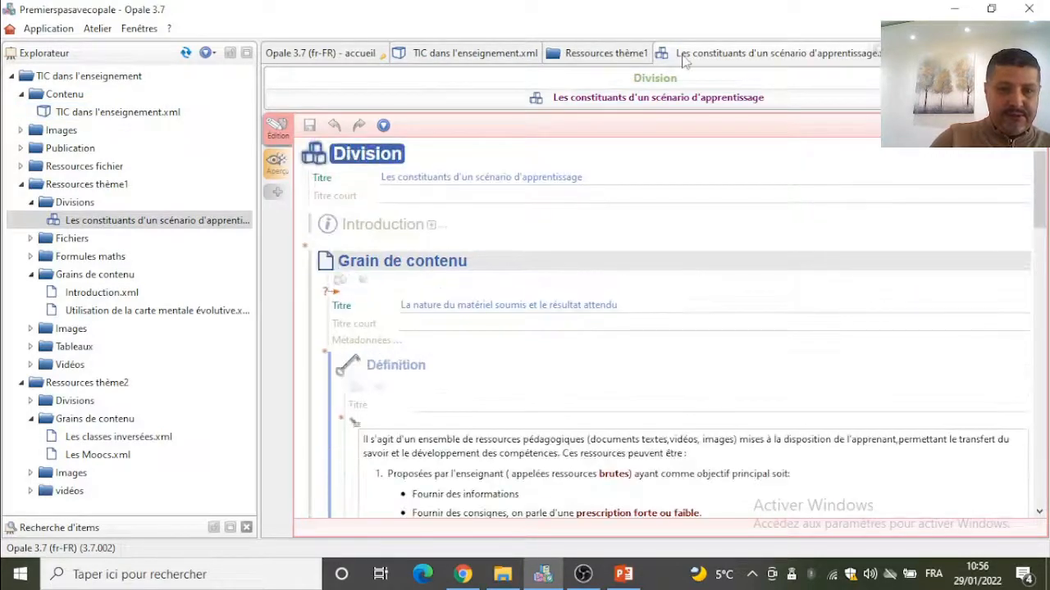
double_click(683, 57)
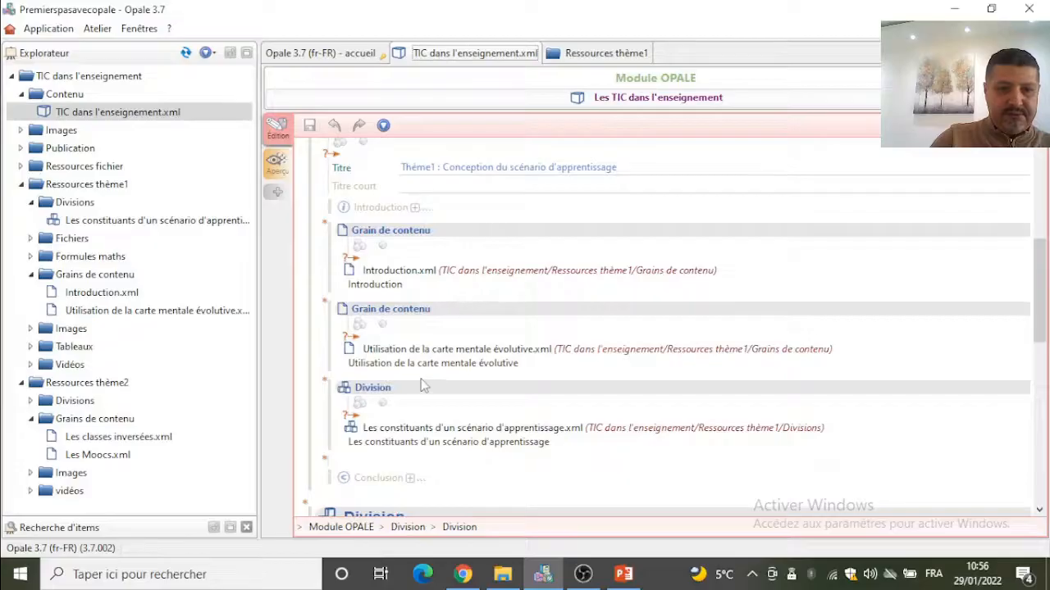
scroll(438, 386, "down", 1)
scroll(437, 385, "down", 2)
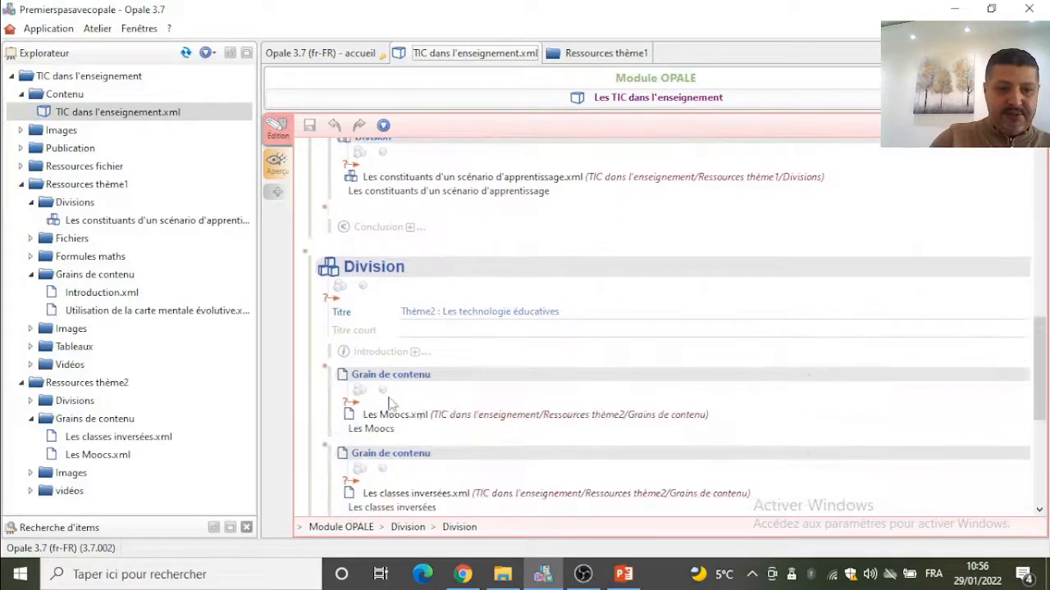
scroll(410, 429, "down", 1)
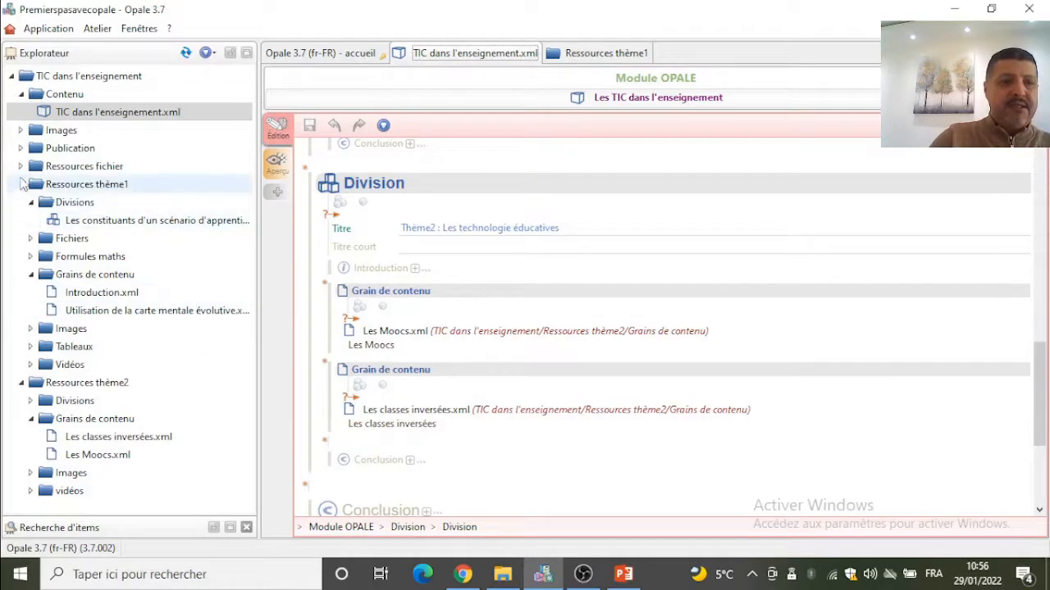
- Collapse the TIC dans l'enseignement tree, and reopen it to show the subspaces of Ressources thème1 and Ressources thème2
left_click(23, 94)
left_click(12, 77)
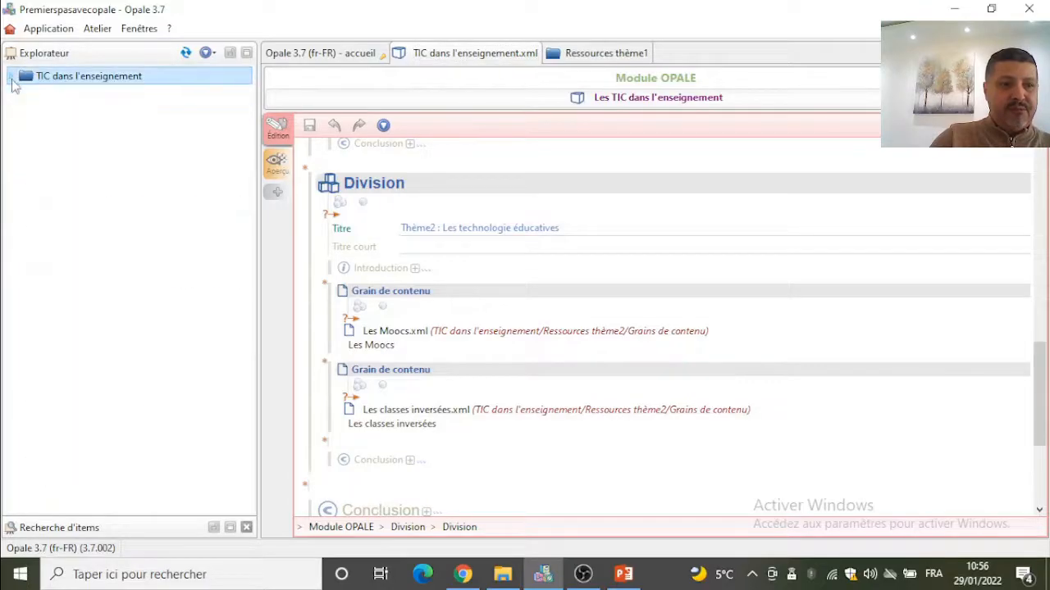
left_click(11, 76)
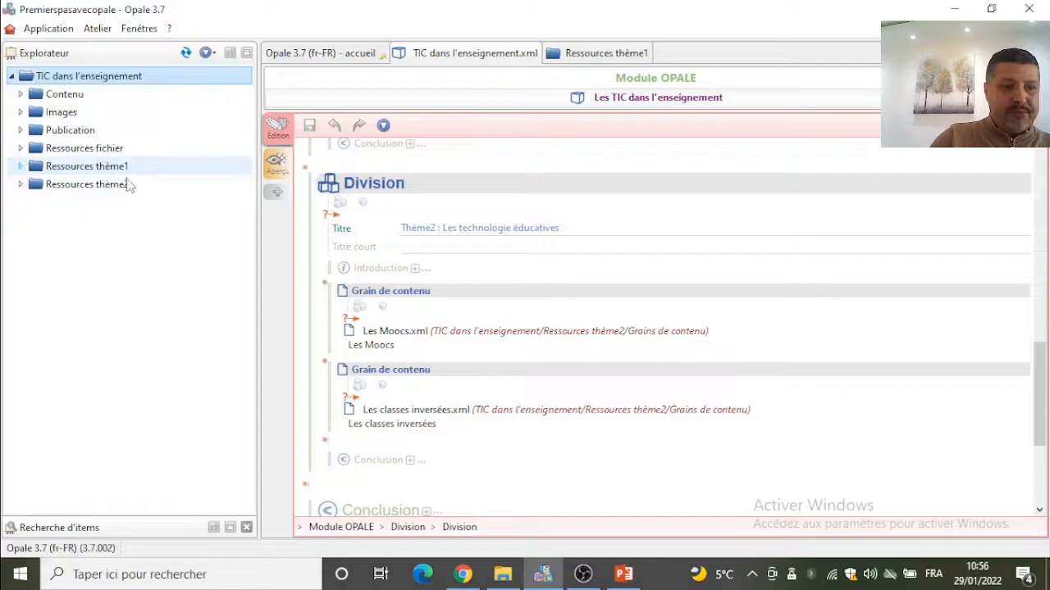
left_click(21, 167)
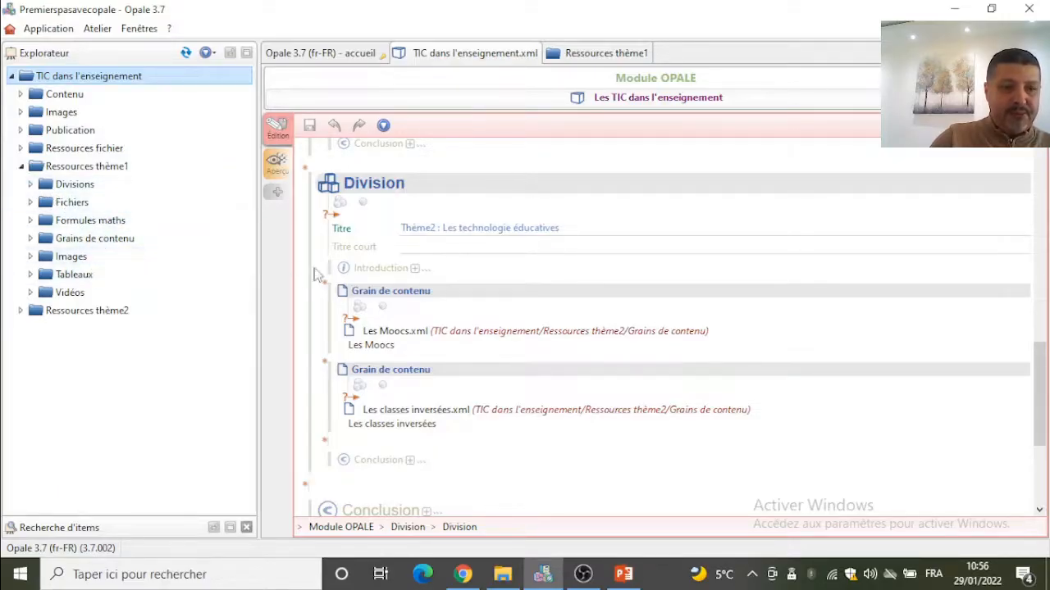
double_click(88, 312)
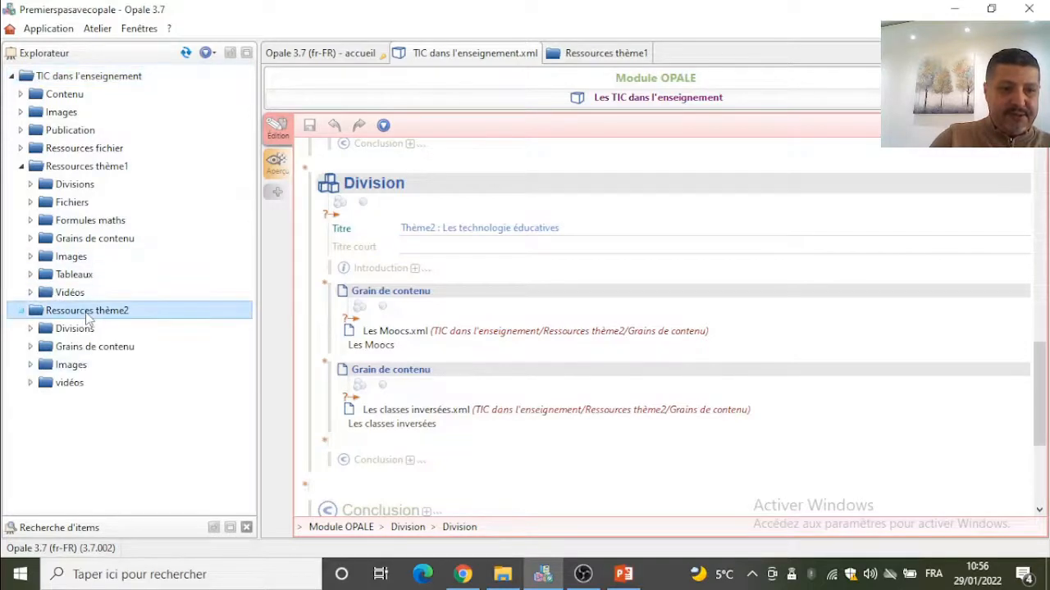